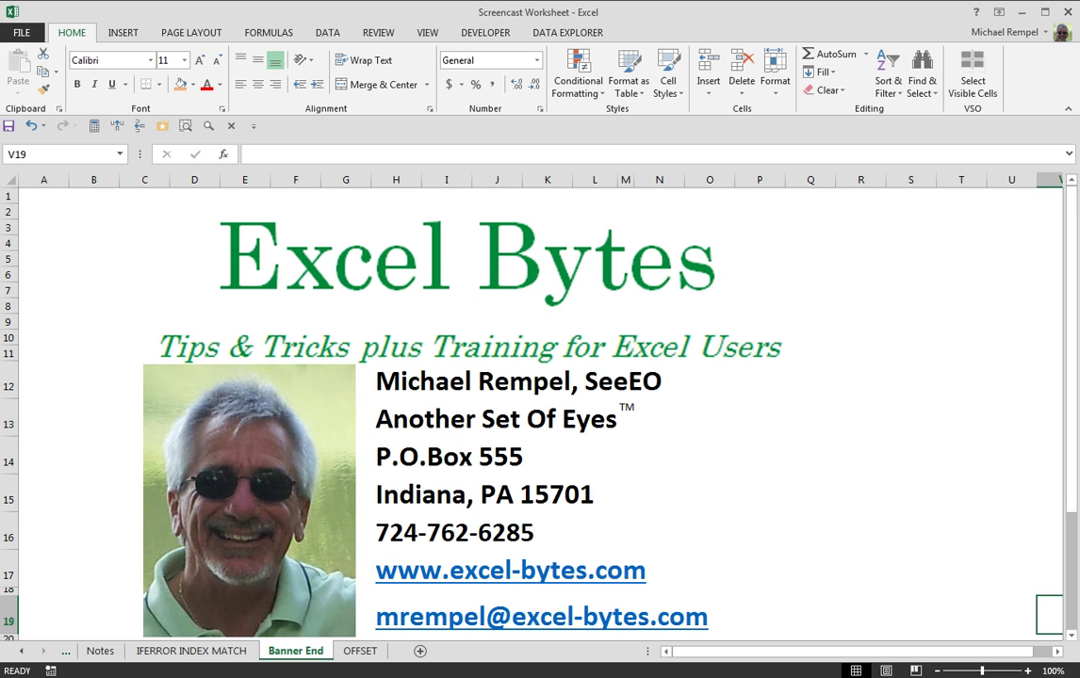
Switch to the IFERROR INDEX MATCH sheet and review inputs F10 (bb), G10 (feb), Answer G11 and G13
{"action": "left_click", "coordinate": [193, 651]}
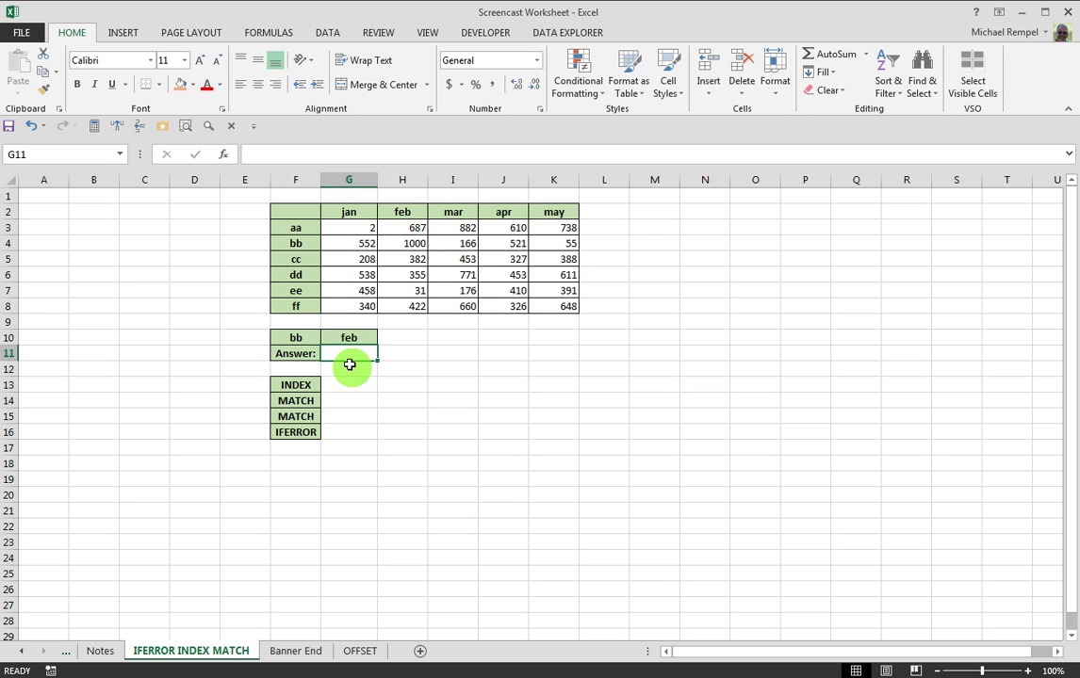
{"action": "left_click", "coordinate": [293, 337]}
{"action": "left_click", "coordinate": [342, 339]}
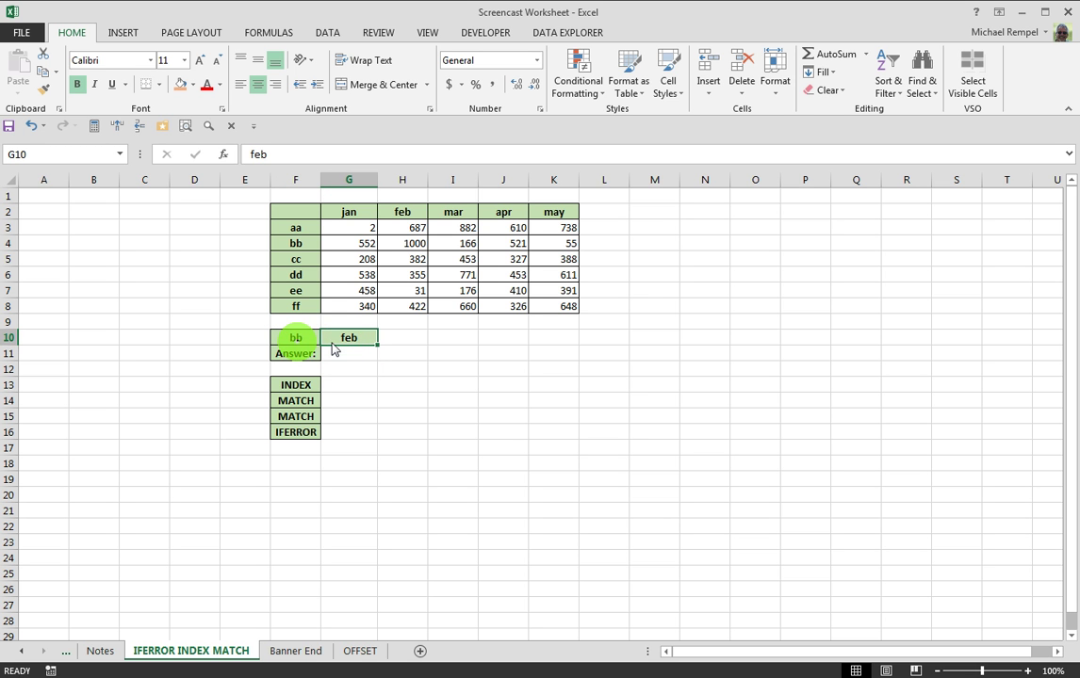
{"action": "left_click", "coordinate": [352, 352]}
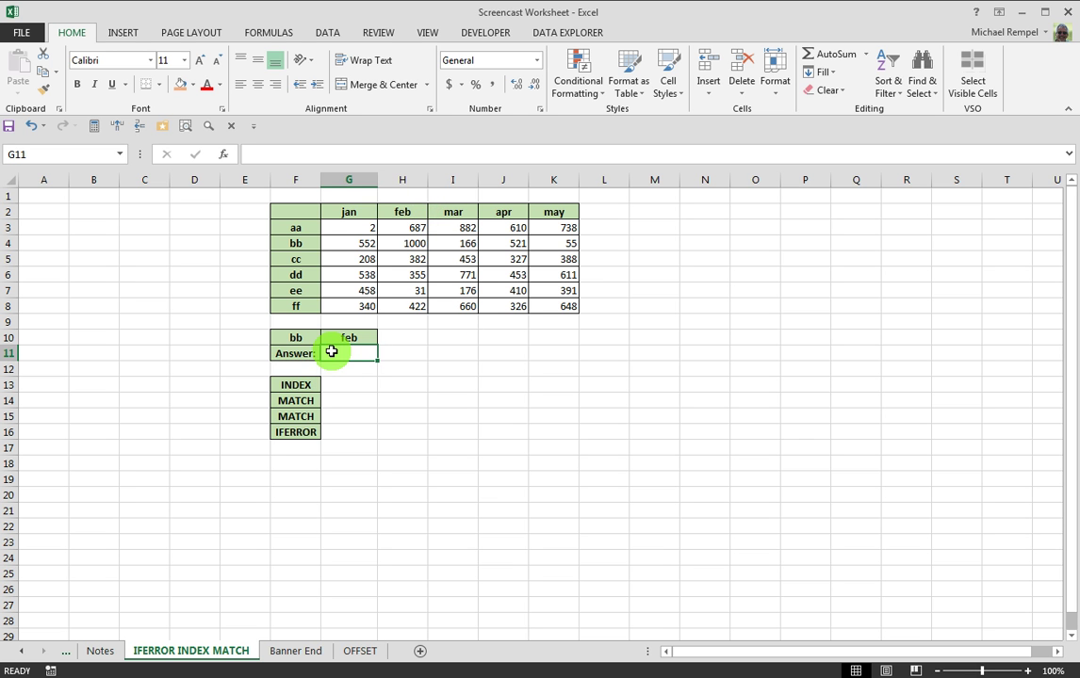
{"action": "left_click", "coordinate": [356, 384]}
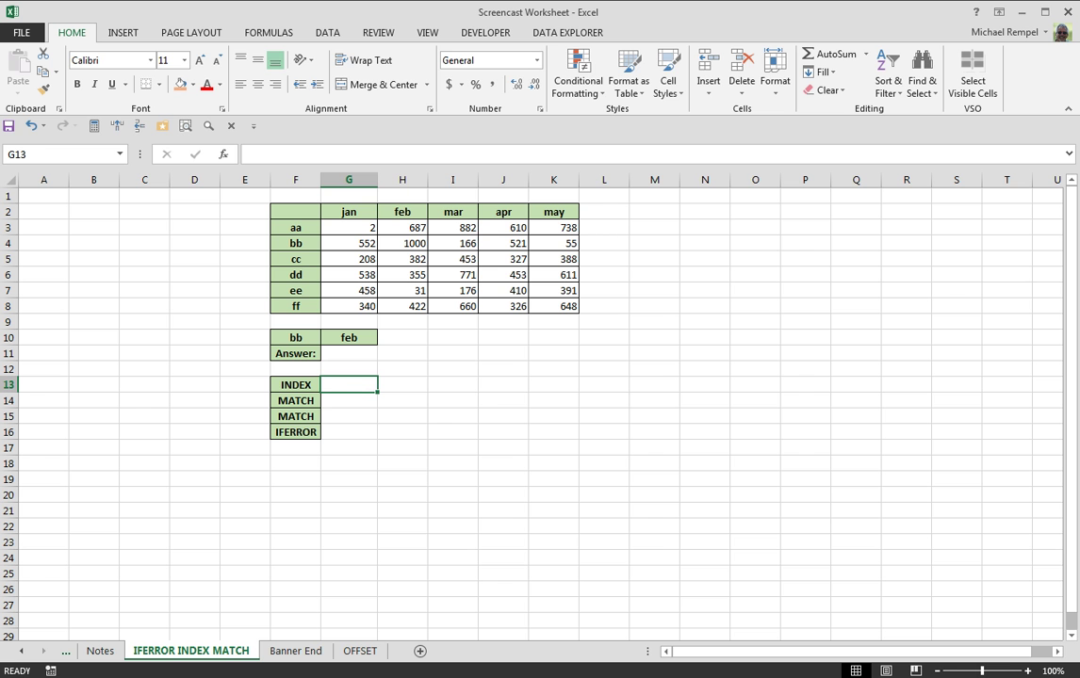
Enter =INDEX(G3:K8,1,1) in G13 so it returns 2, the jan value for aa
{"action": "type", "text": "=ind"}
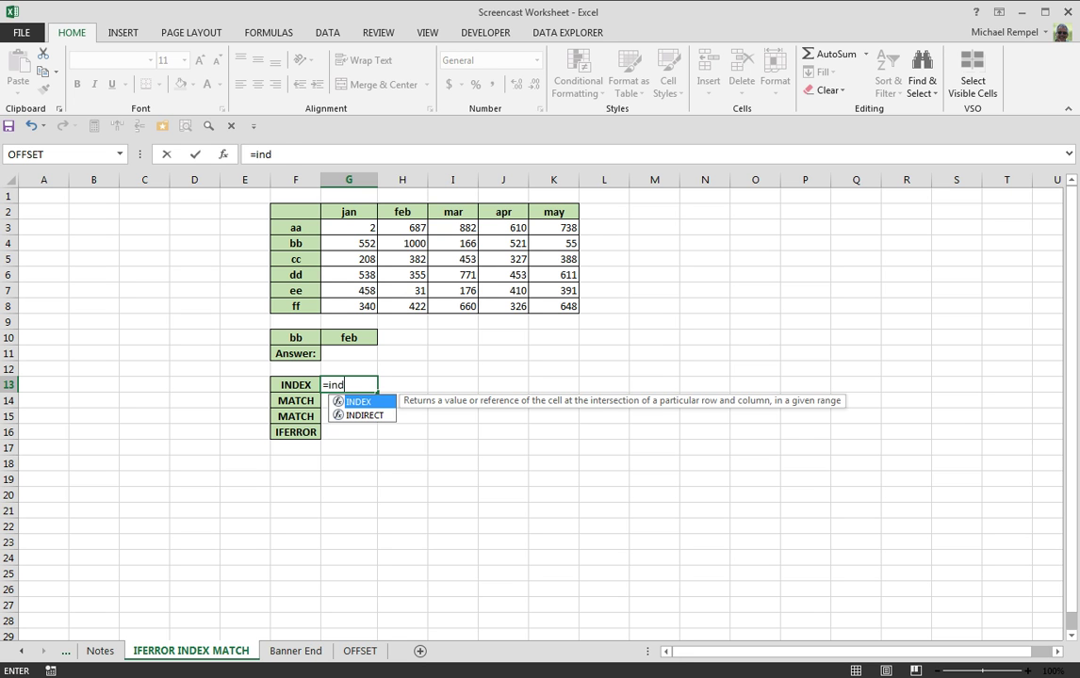
{"action": "key", "text": "Tab"}
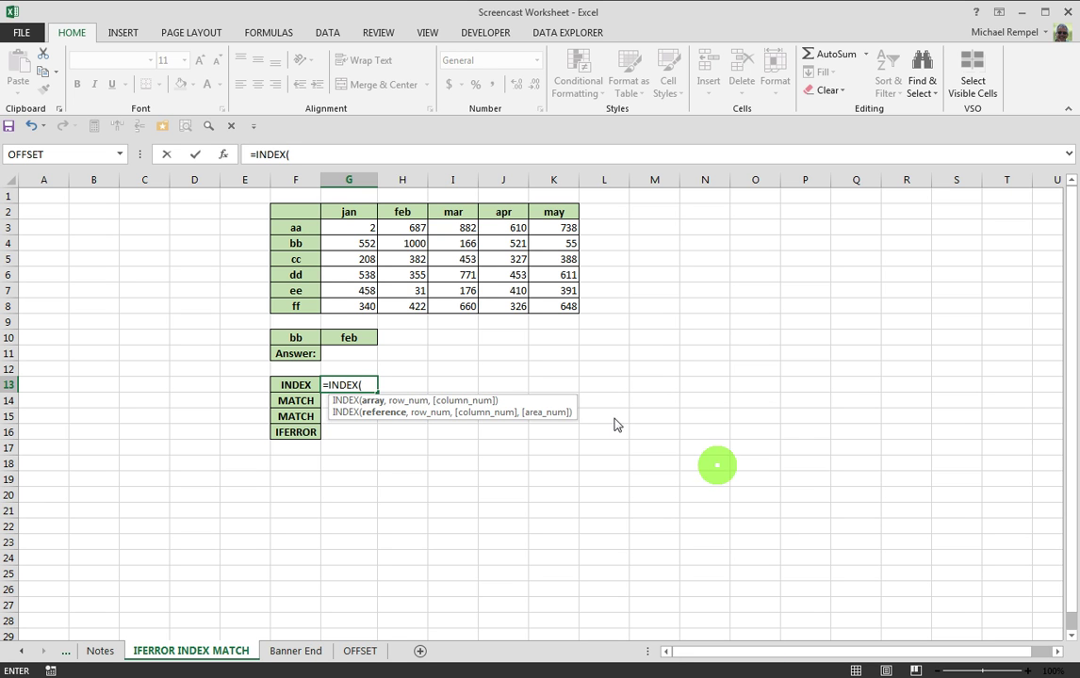
{"action": "left_click_drag", "start_coordinate": [362, 227], "coordinate": [548, 305]}
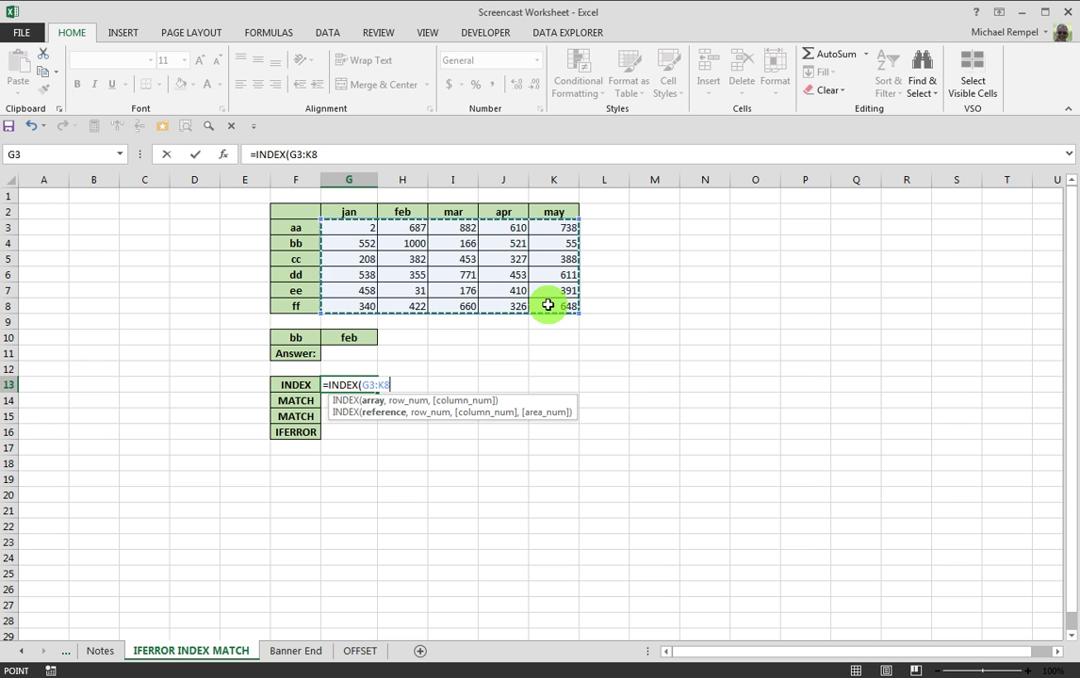
{"action": "type", "text": ","}
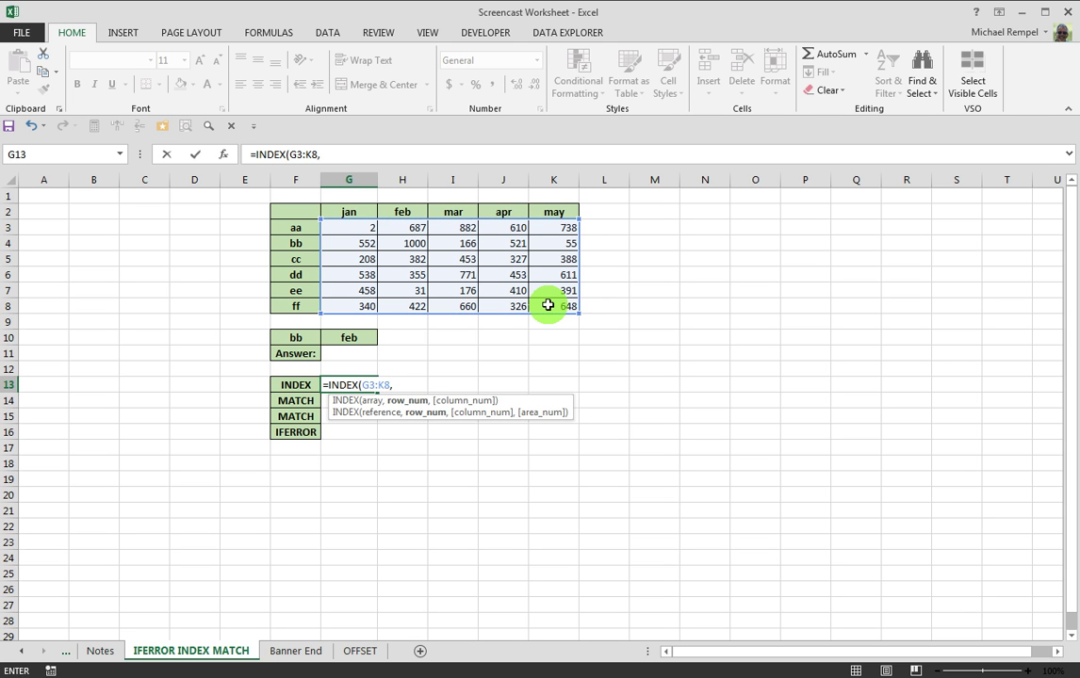
{"action": "type", "text": "1,"}
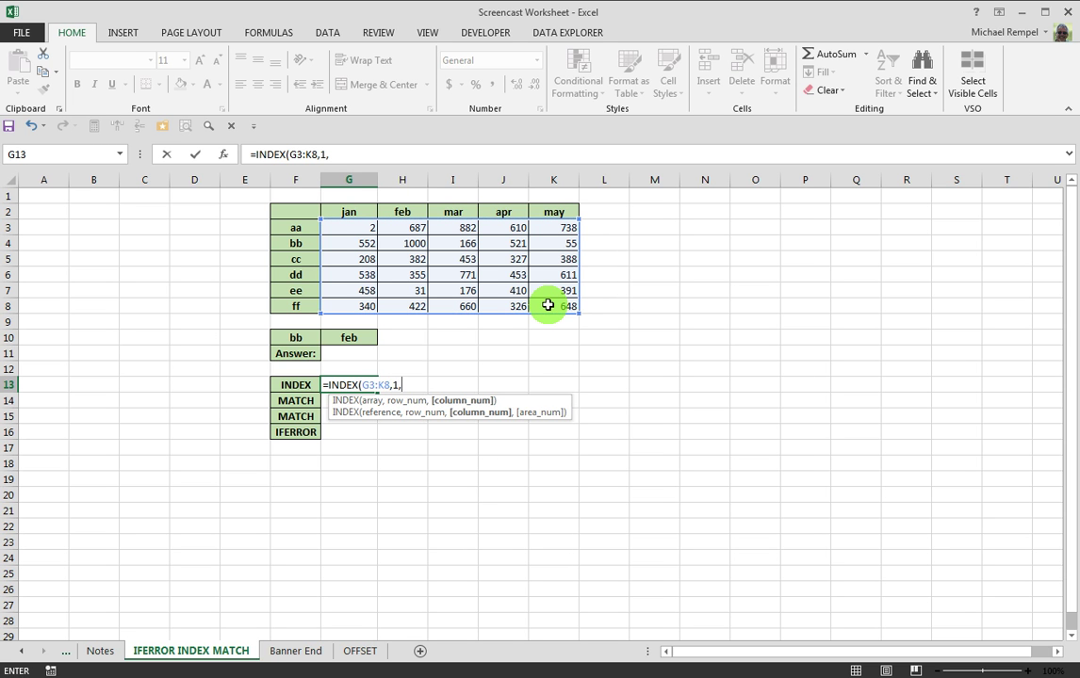
{"action": "type", "text": "1)"}
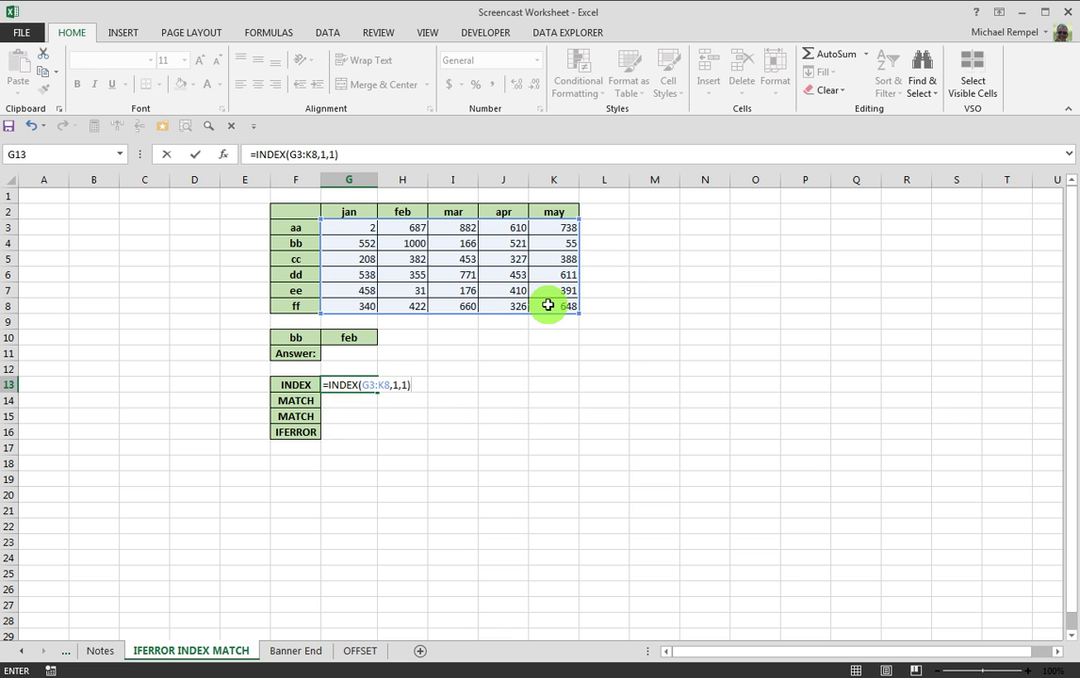
{"action": "key", "text": "Return"}
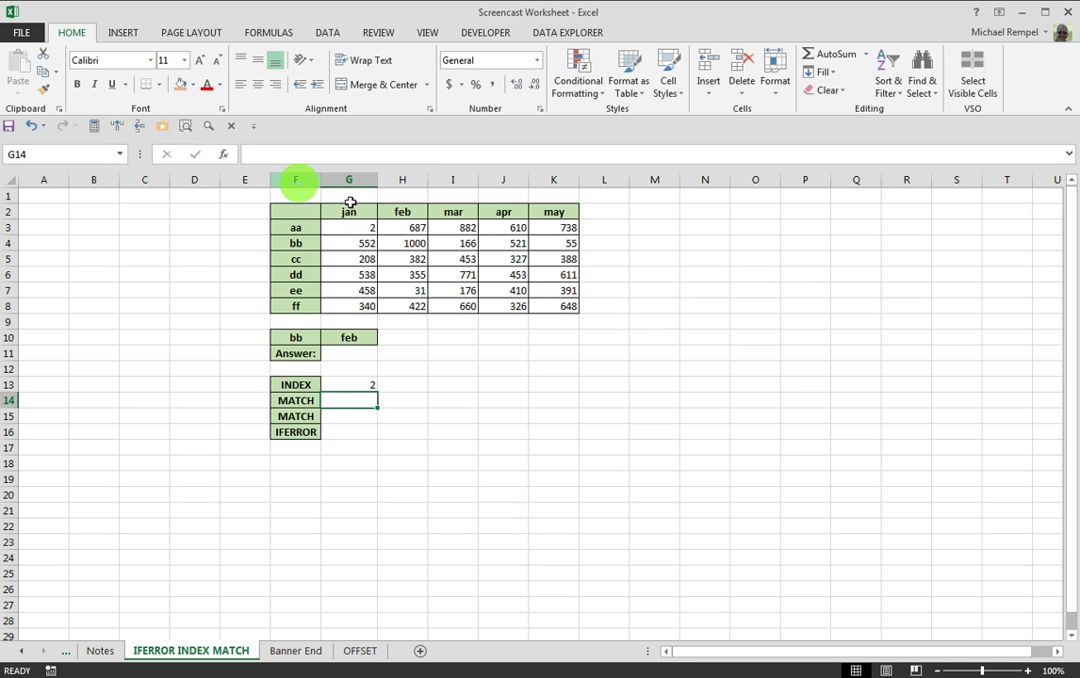
{"action": "left_click", "coordinate": [349, 227]}
{"action": "left_click", "coordinate": [351, 399]}
{"action": "left_click", "coordinate": [352, 385]}
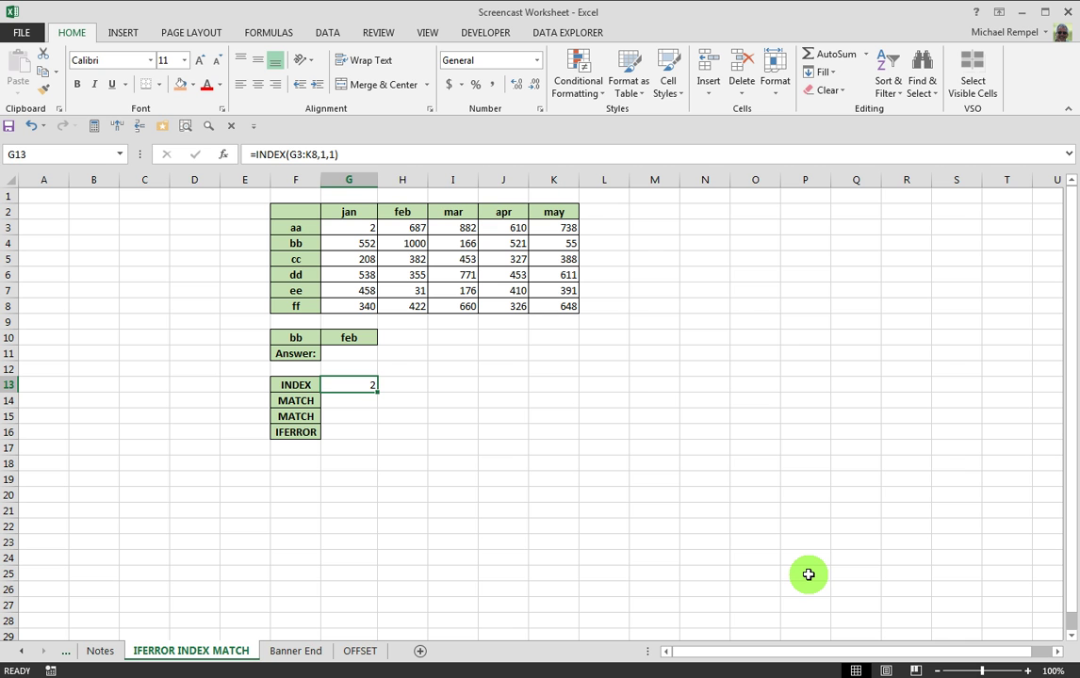
Enter =MATCH(F10,F3:F8,0) in G14, returning 2 for bb's row position
{"action": "left_click", "coordinate": [356, 403]}
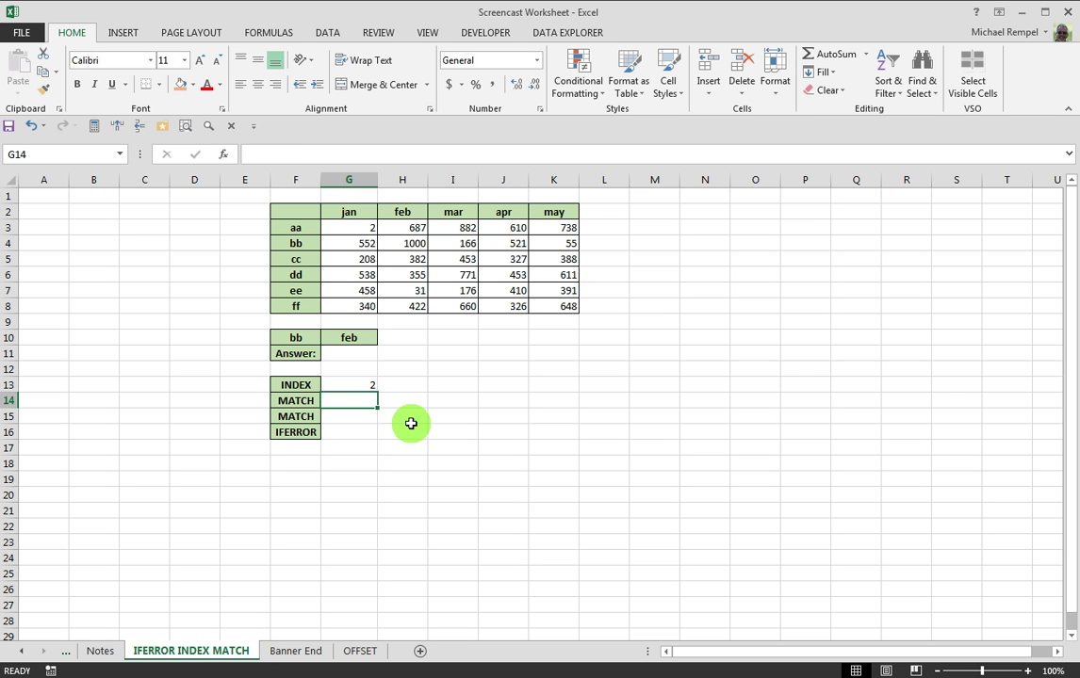
{"action": "type", "text": "=mat"}
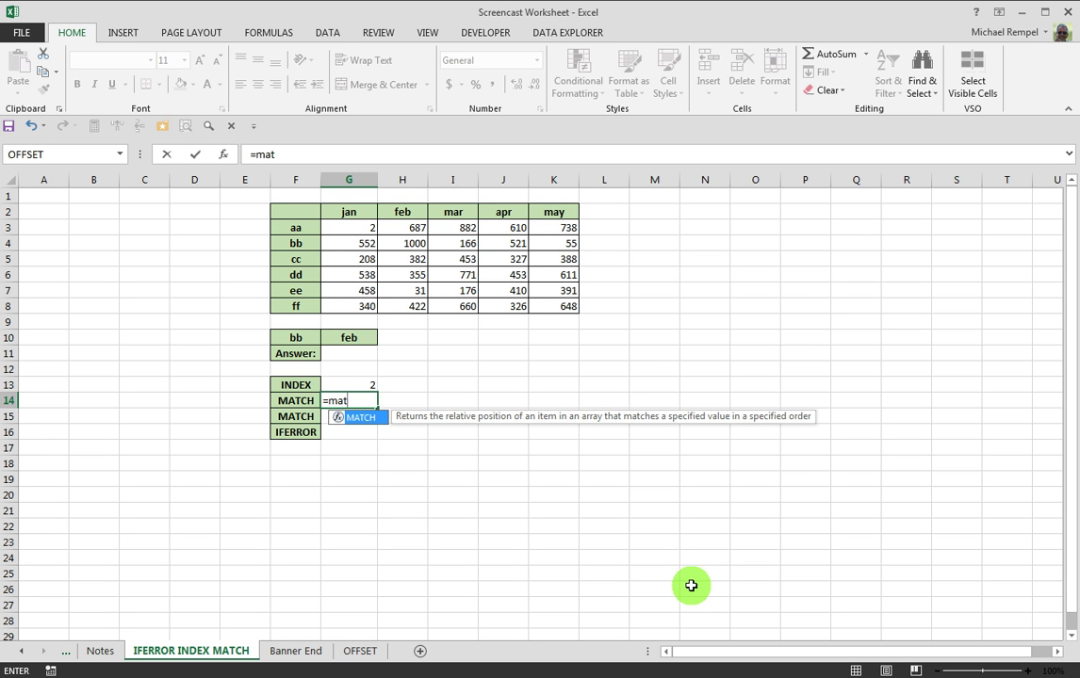
{"action": "key", "text": "Tab"}
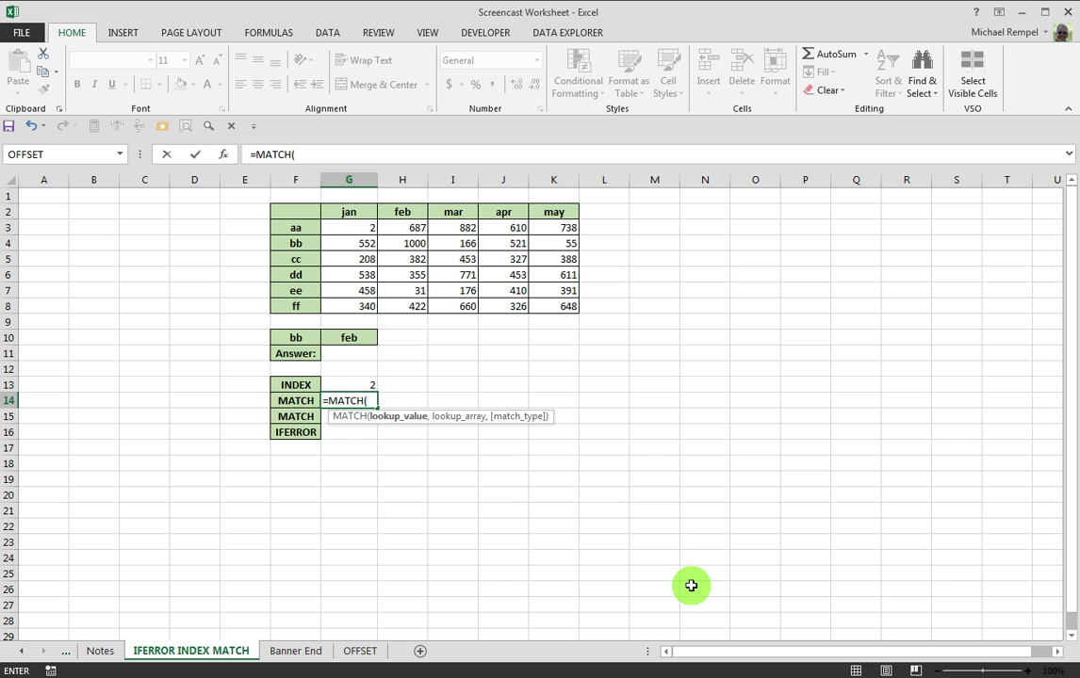
{"action": "left_click", "coordinate": [297, 335]}
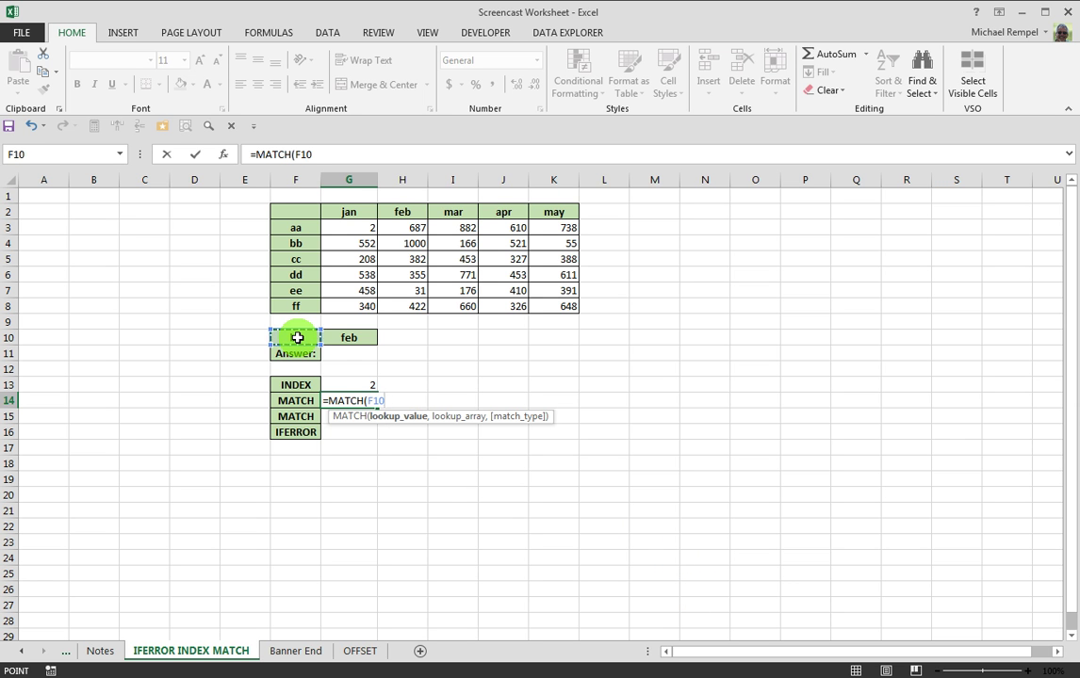
{"action": "type", "text": ","}
{"action": "left_click_drag", "start_coordinate": [297, 229], "coordinate": [296, 307]}
{"action": "type", "text": ","}
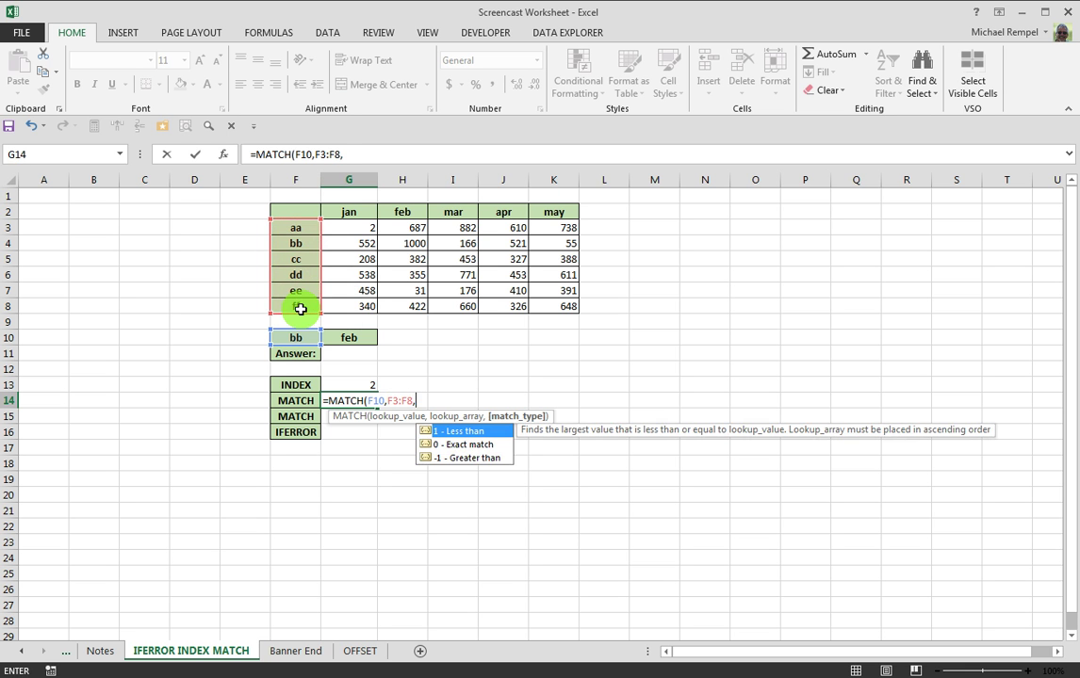
{"action": "type", "text": "0)"}
{"action": "key", "text": "Return"}
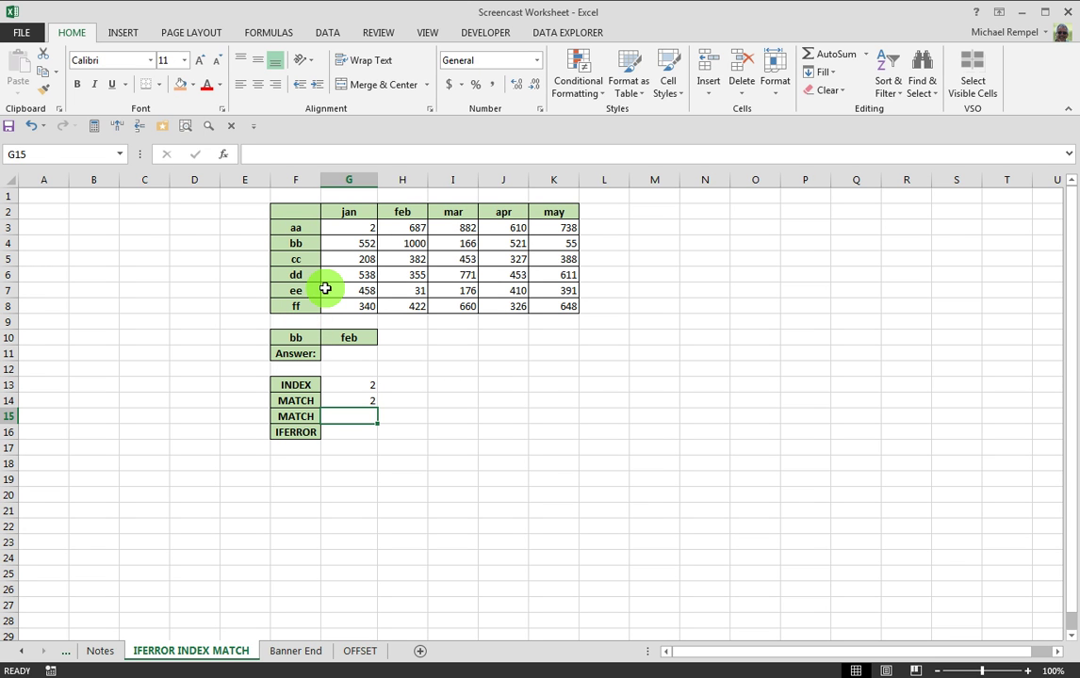
Enter =MATCH(G10,G2:K2,0) in G15, returning 2 for feb's column position
{"action": "type", "text": "=m"}
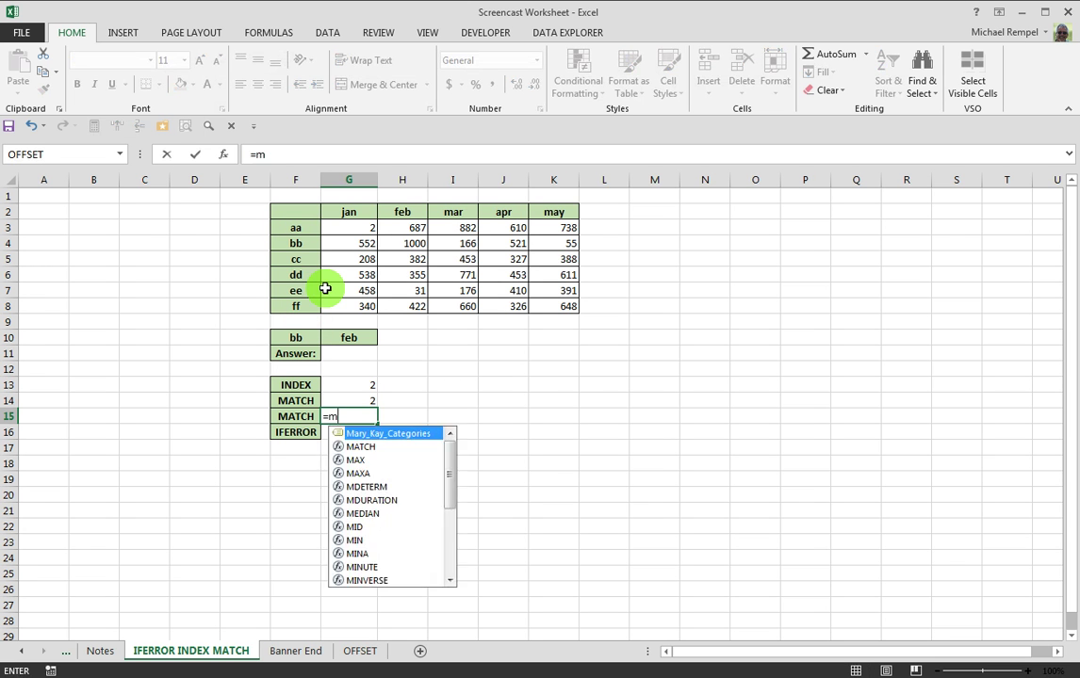
{"action": "type", "text": "atc"}
{"action": "key", "text": "Tab"}
{"action": "left_click", "coordinate": [348, 339]}
{"action": "type", "text": ","}
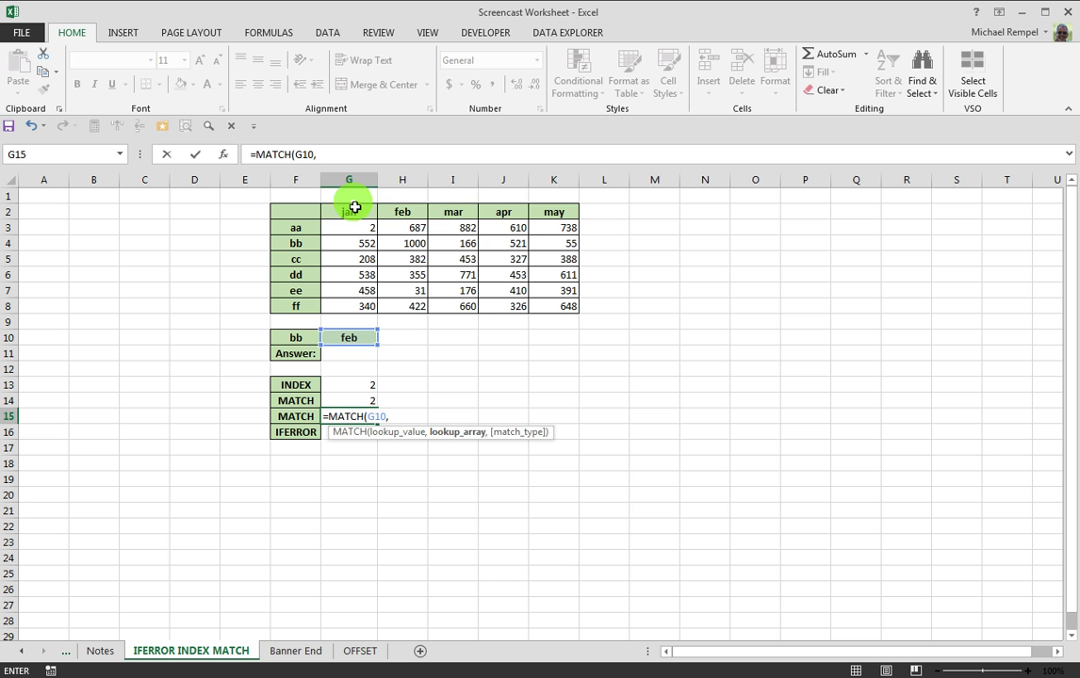
{"action": "left_click", "coordinate": [354, 211]}
{"action": "left_click_drag", "start_coordinate": [354, 211], "coordinate": [549, 213]}
{"action": "type", "text": ","}
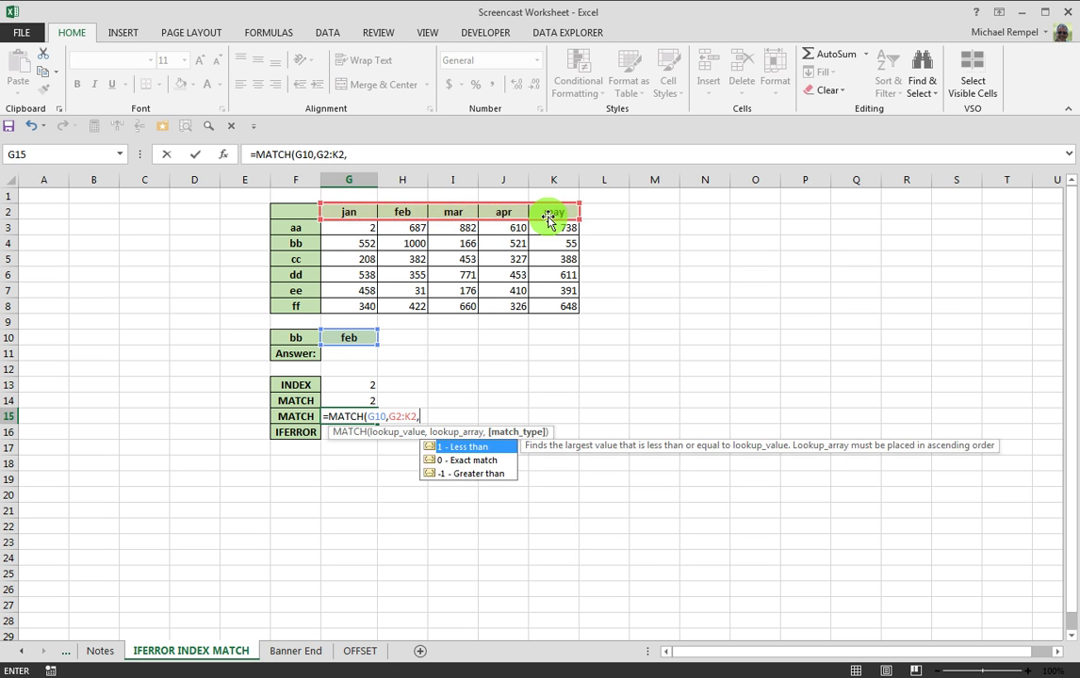
{"action": "type", "text": "0)"}
{"action": "key", "text": "Return"}
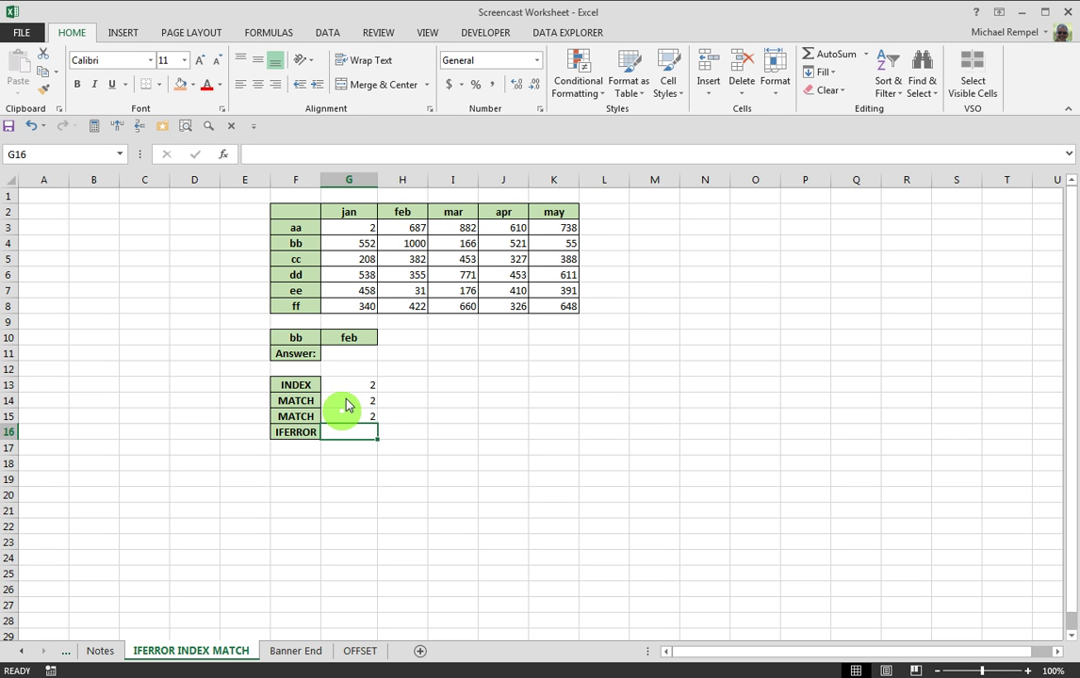
Start the G11 formula as INDEX over G3:K8 with a row MATCH of F10 in F3:F8
{"action": "left_click", "coordinate": [357, 350]}
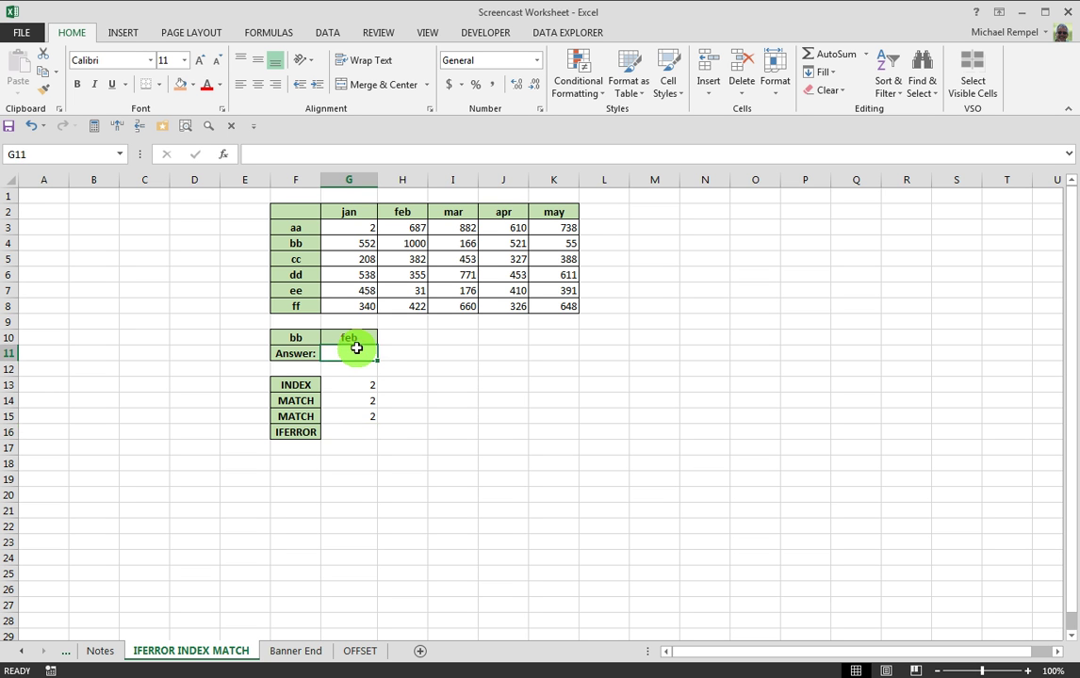
{"action": "type", "text": "=inde"}
{"action": "key", "text": "Tab"}
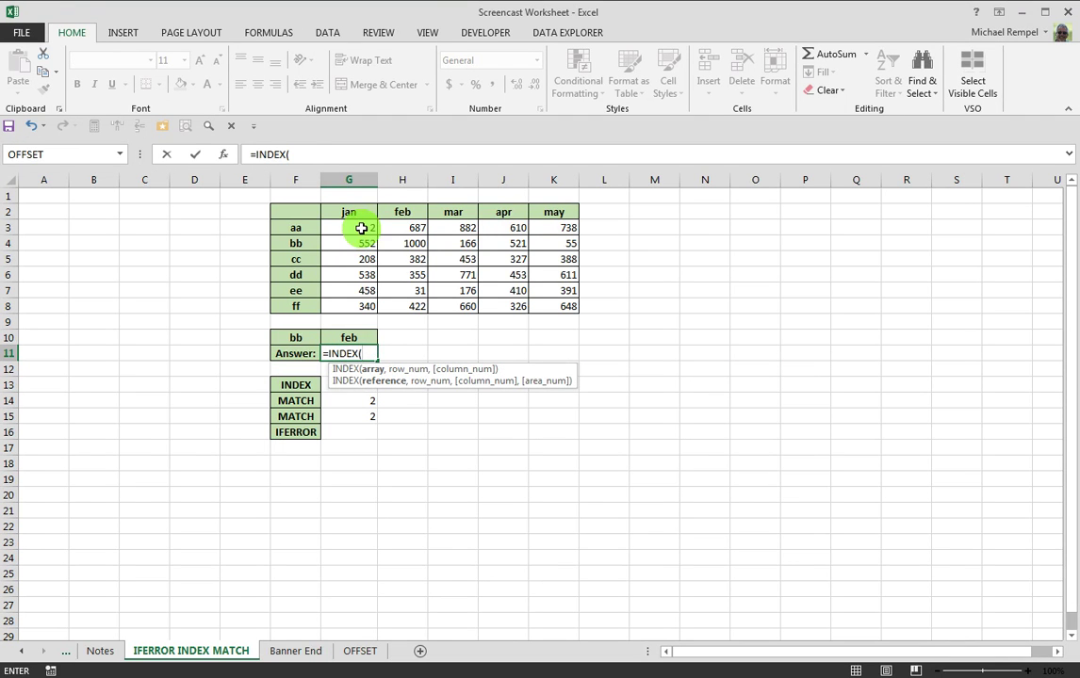
{"action": "left_click_drag", "start_coordinate": [361, 228], "coordinate": [548, 299]}
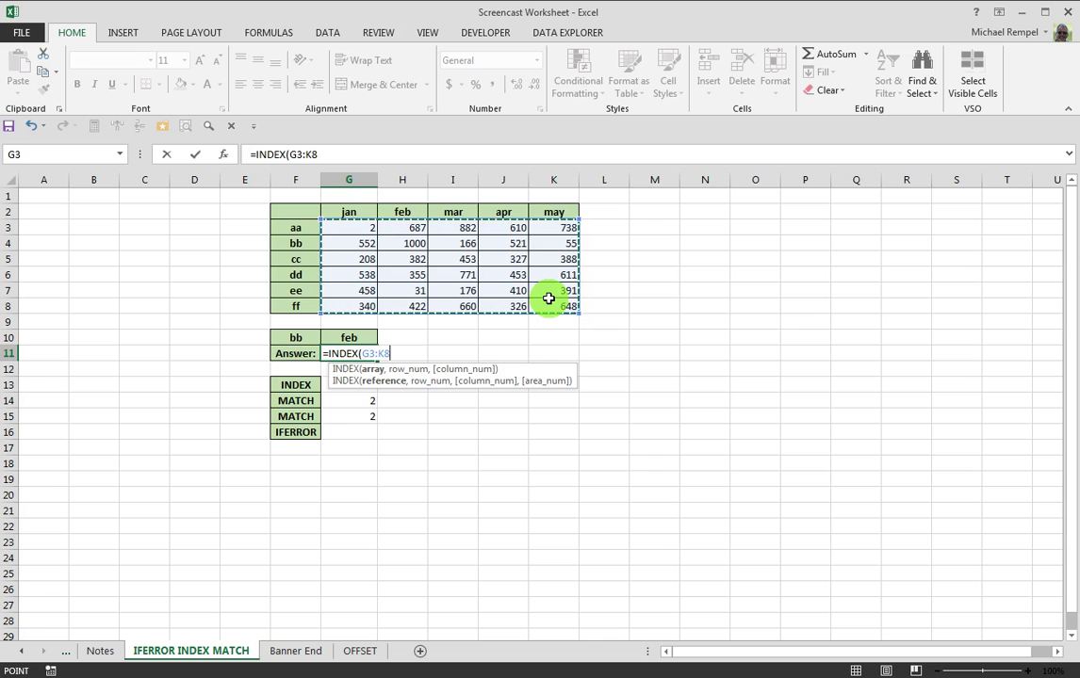
{"action": "type", "text": ","}
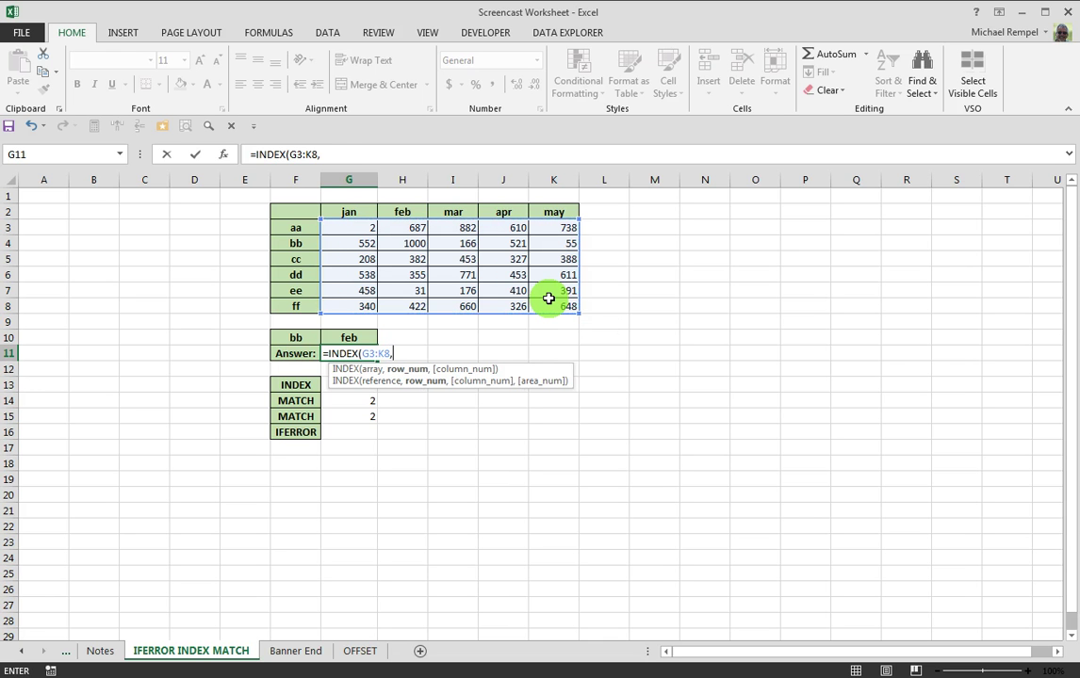
{"action": "type", "text": "match"}
{"action": "key", "text": "Tab"}
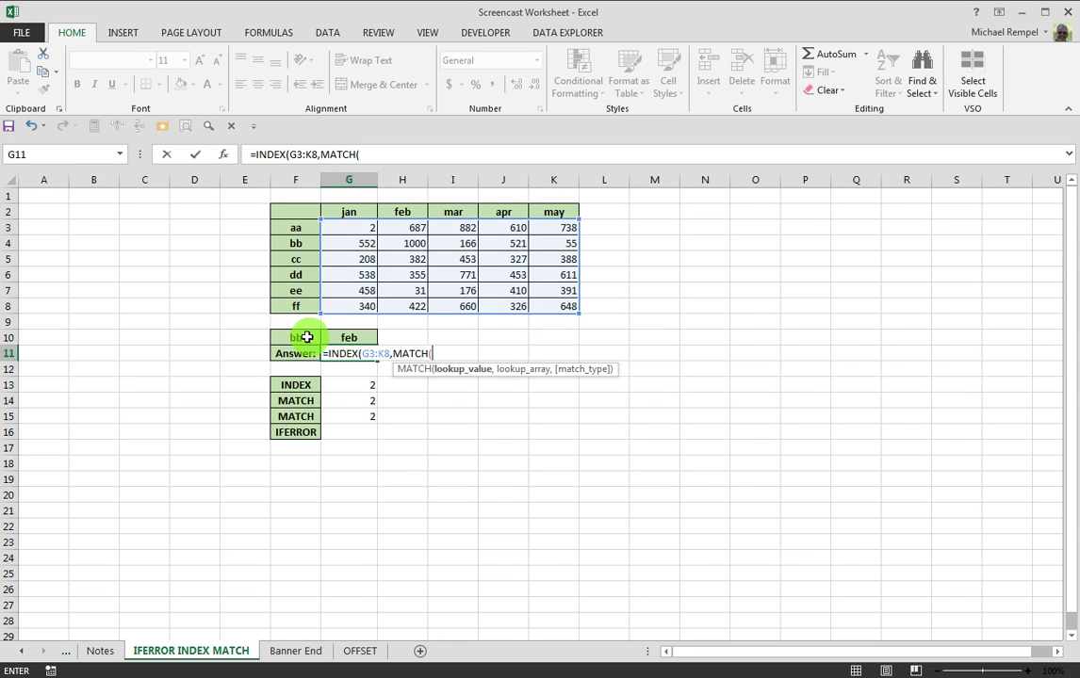
{"action": "left_click", "coordinate": [293, 340]}
{"action": "type", "text": ","}
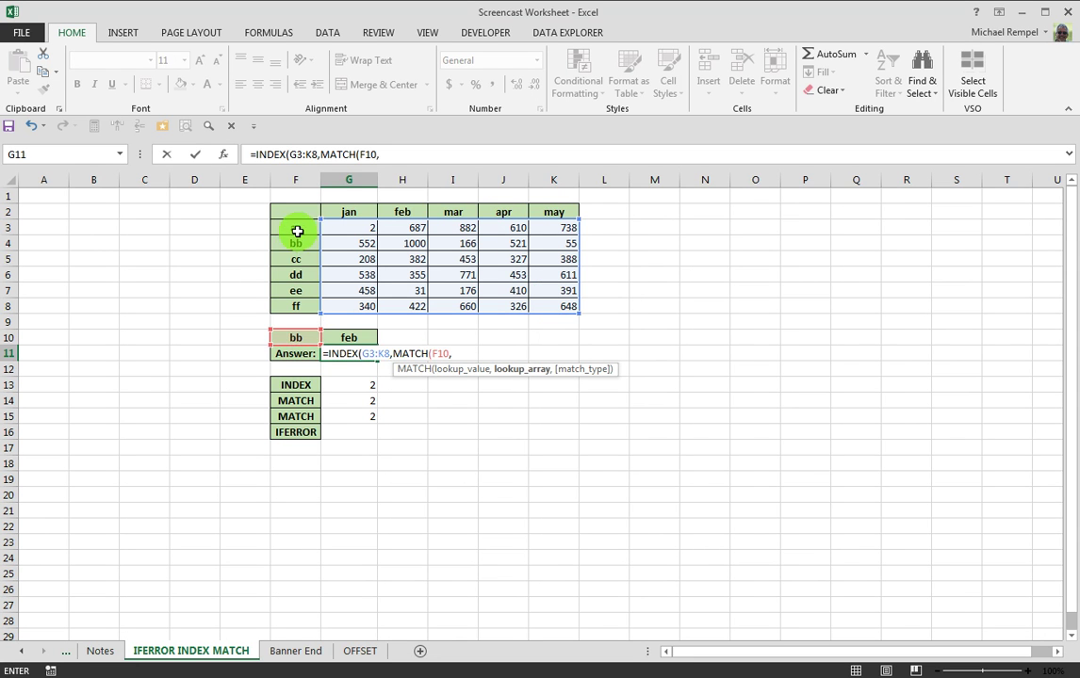
{"action": "left_click_drag", "start_coordinate": [294, 229], "coordinate": [310, 306]}
Add the column MATCH of G10 in G2:K2 and commit, so G11 returns 1000
{"action": "type", "text": ","}
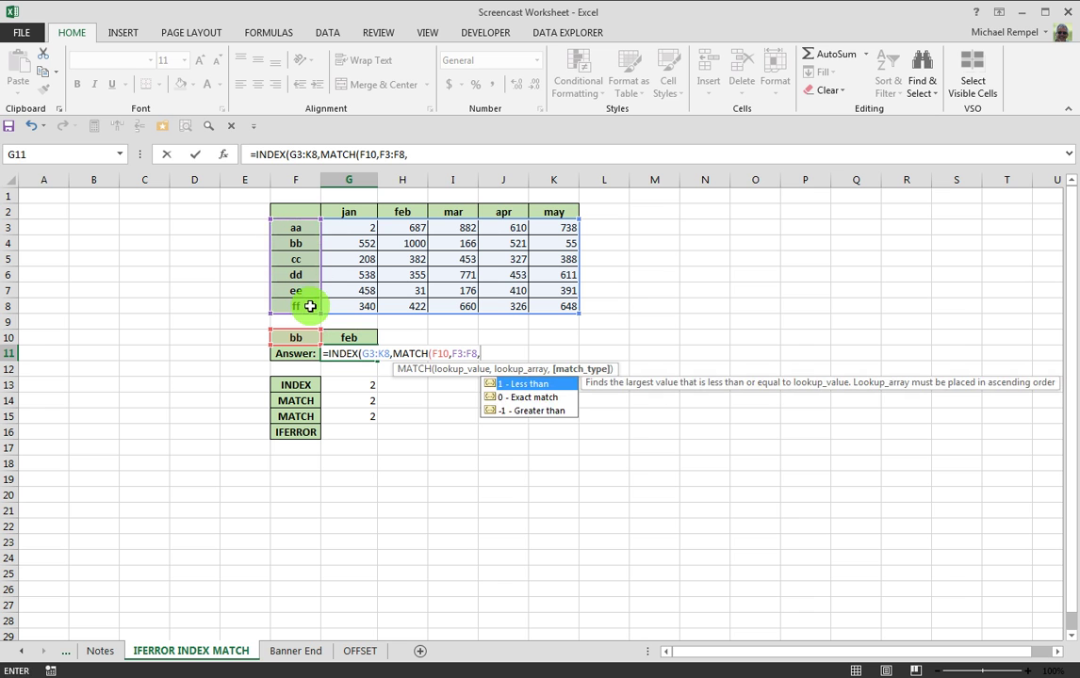
{"action": "type", "text": "0)"}
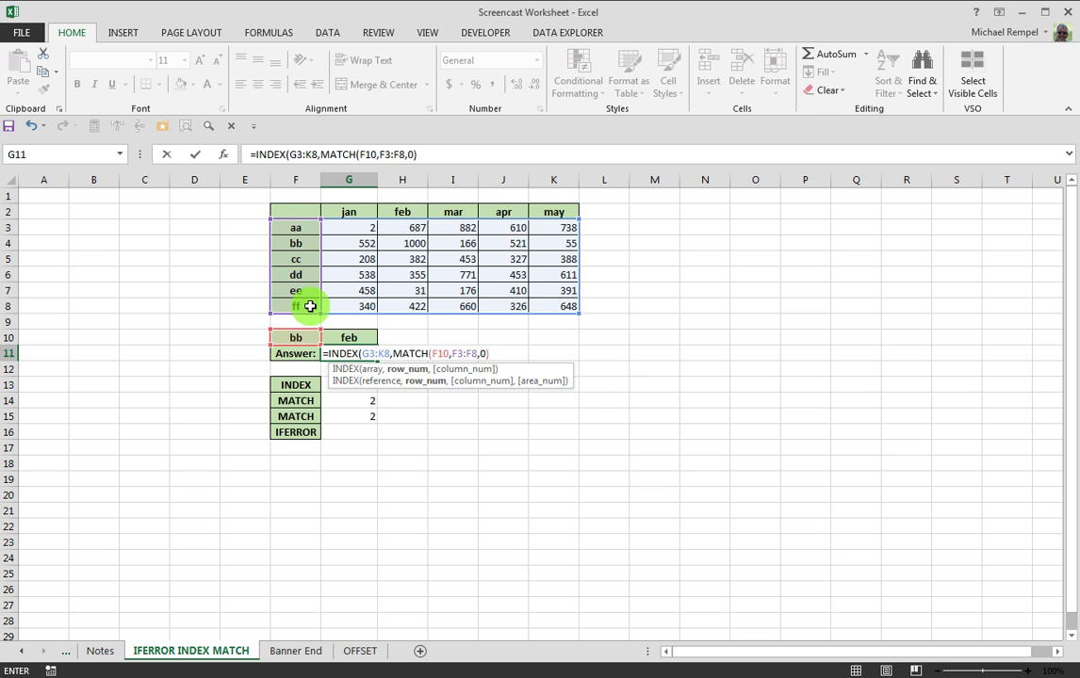
{"action": "type", "text": ","}
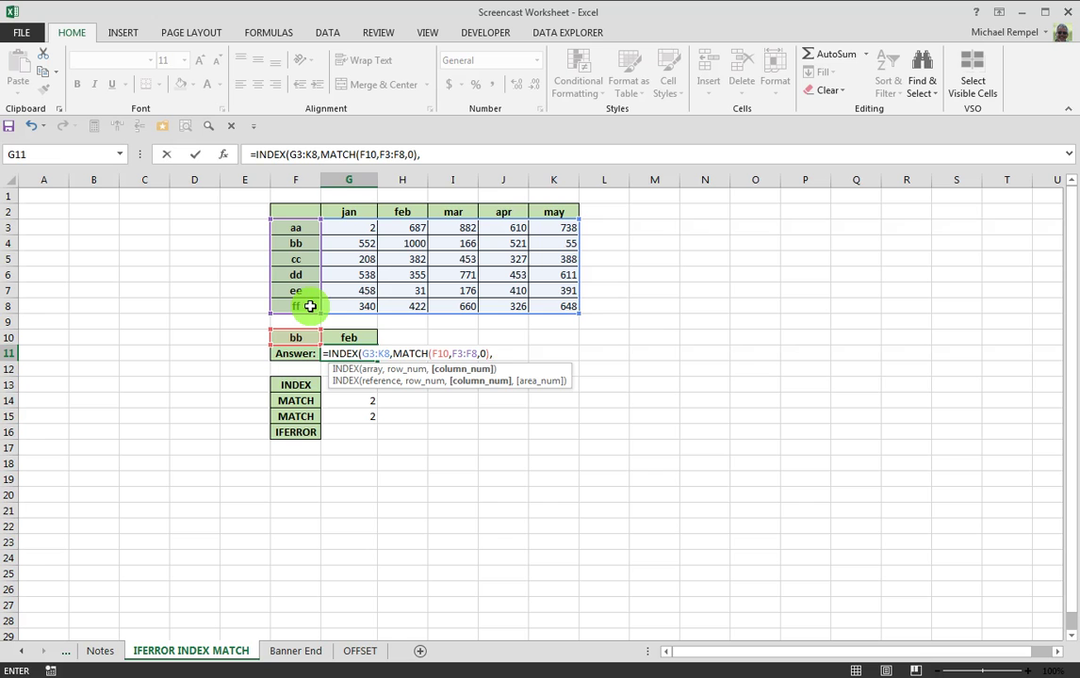
{"action": "type", "text": "mat"}
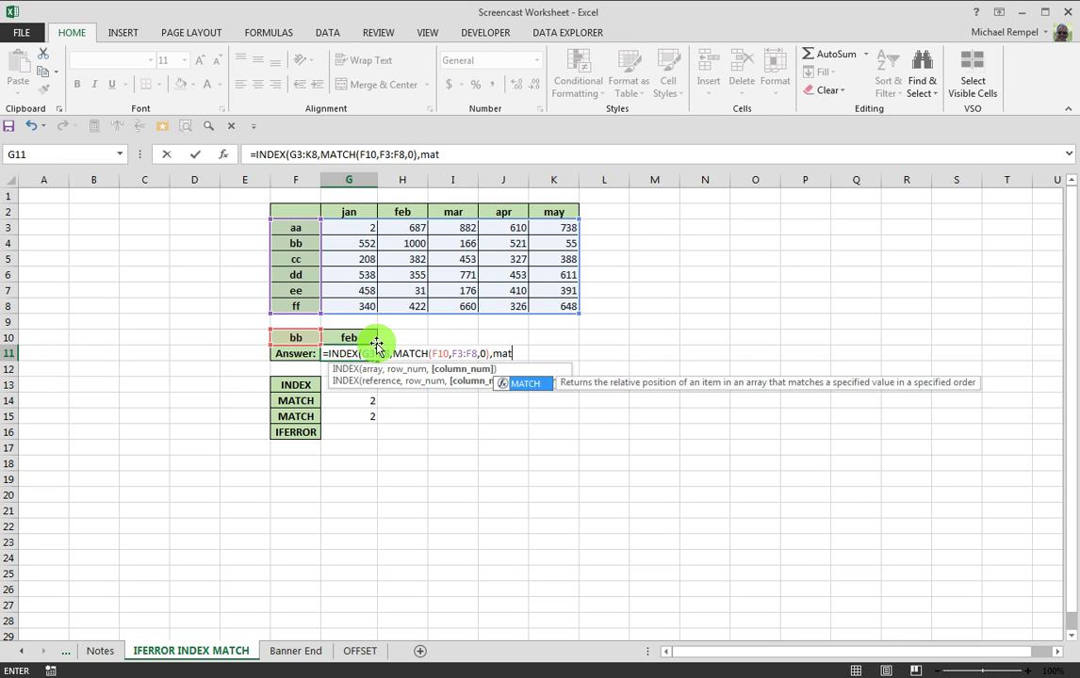
{"action": "type", "text": "ch"}
{"action": "key", "text": "Tab"}
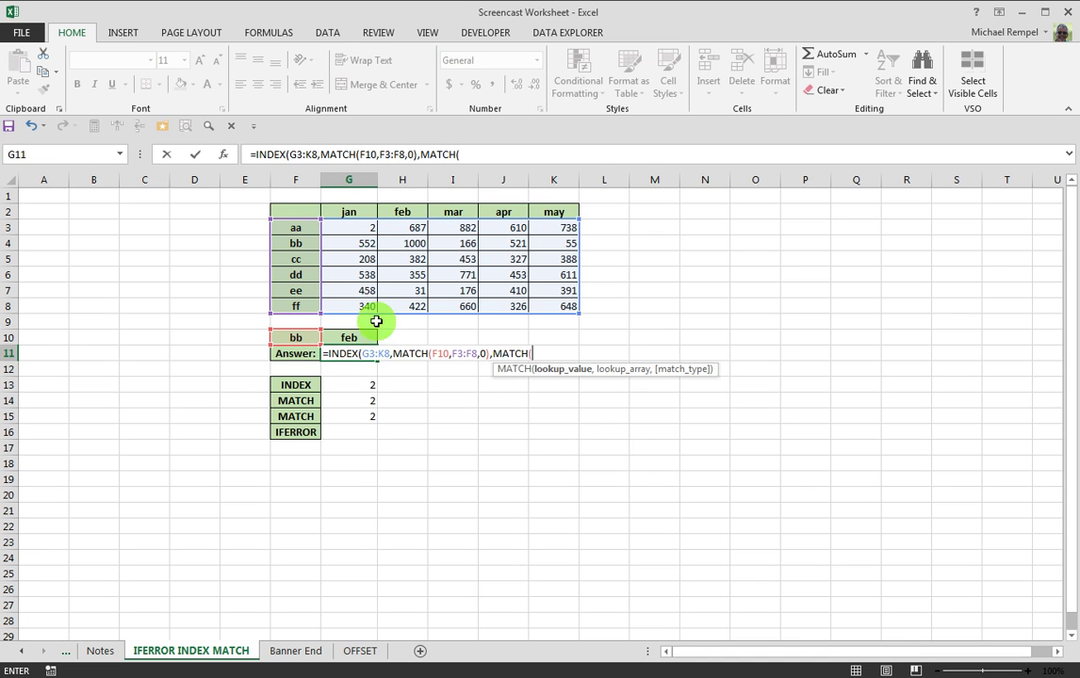
{"action": "left_click", "coordinate": [350, 336]}
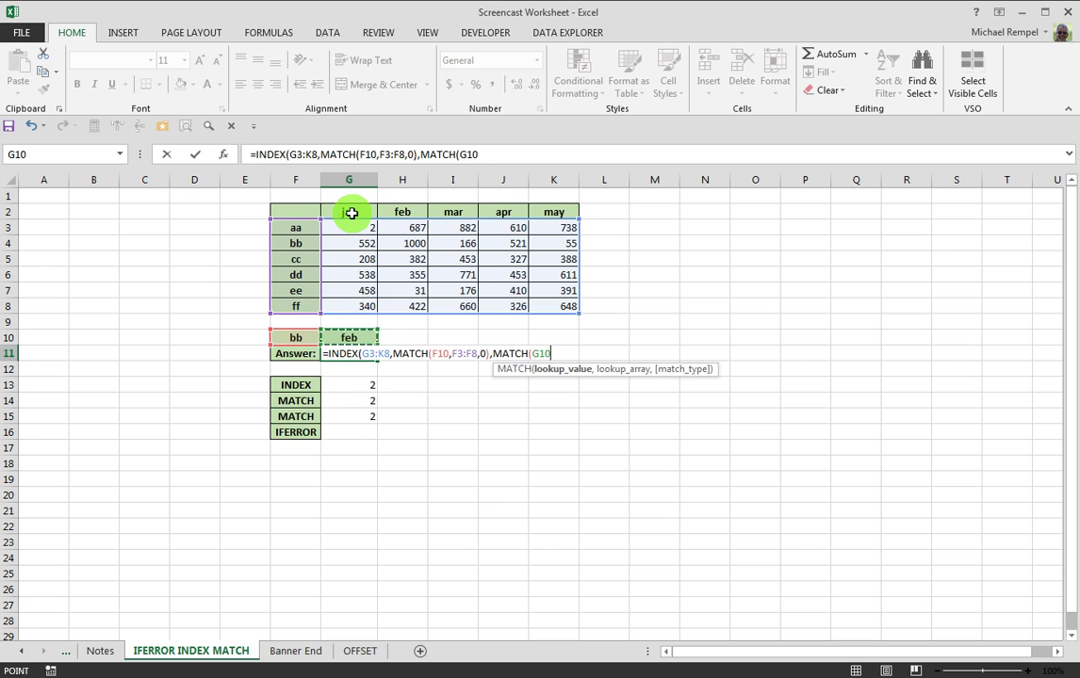
{"action": "type", "text": ","}
{"action": "left_click_drag", "start_coordinate": [349, 212], "coordinate": [537, 212]}
{"action": "type", "text": ","}
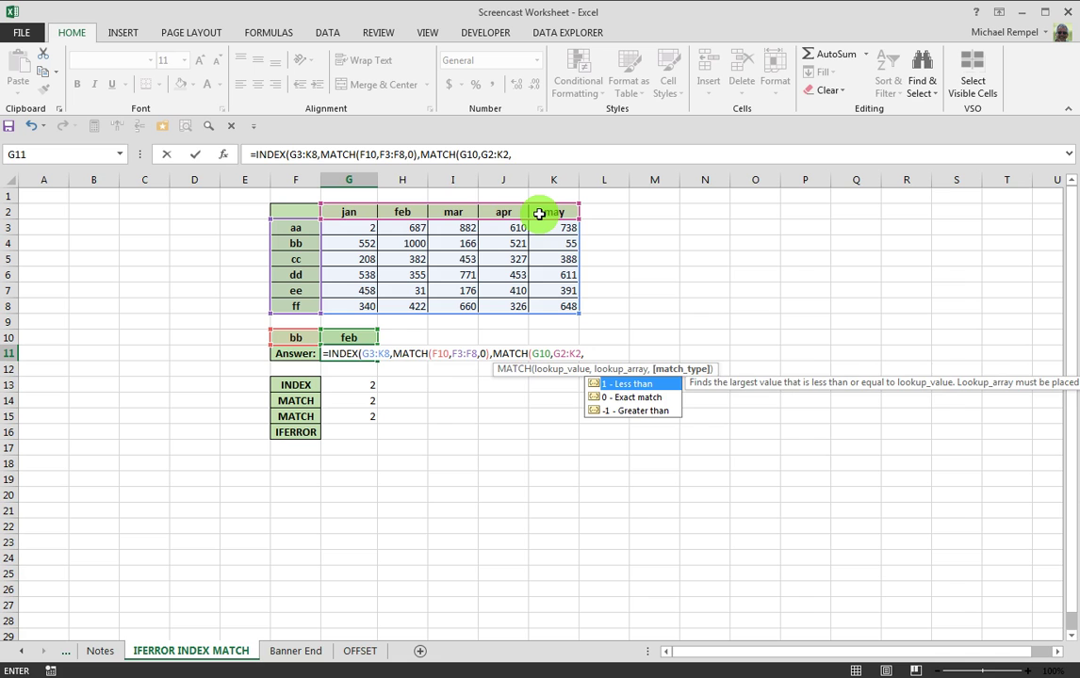
{"action": "type", "text": "0)"}
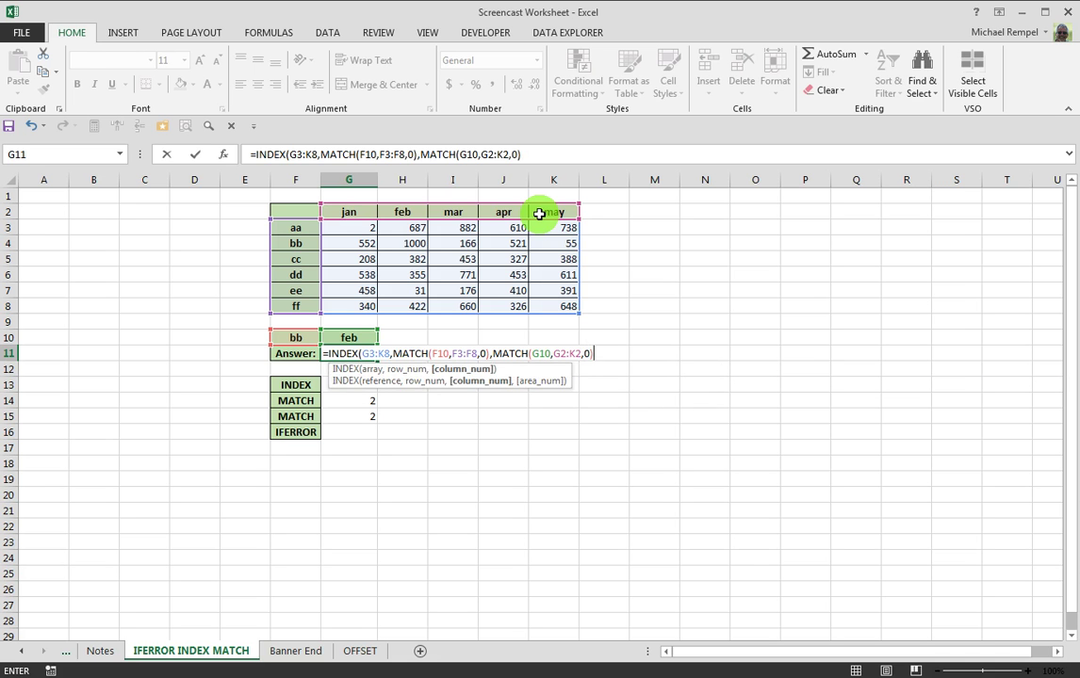
{"action": "type", "text": ")"}
{"action": "key", "text": "Return"}
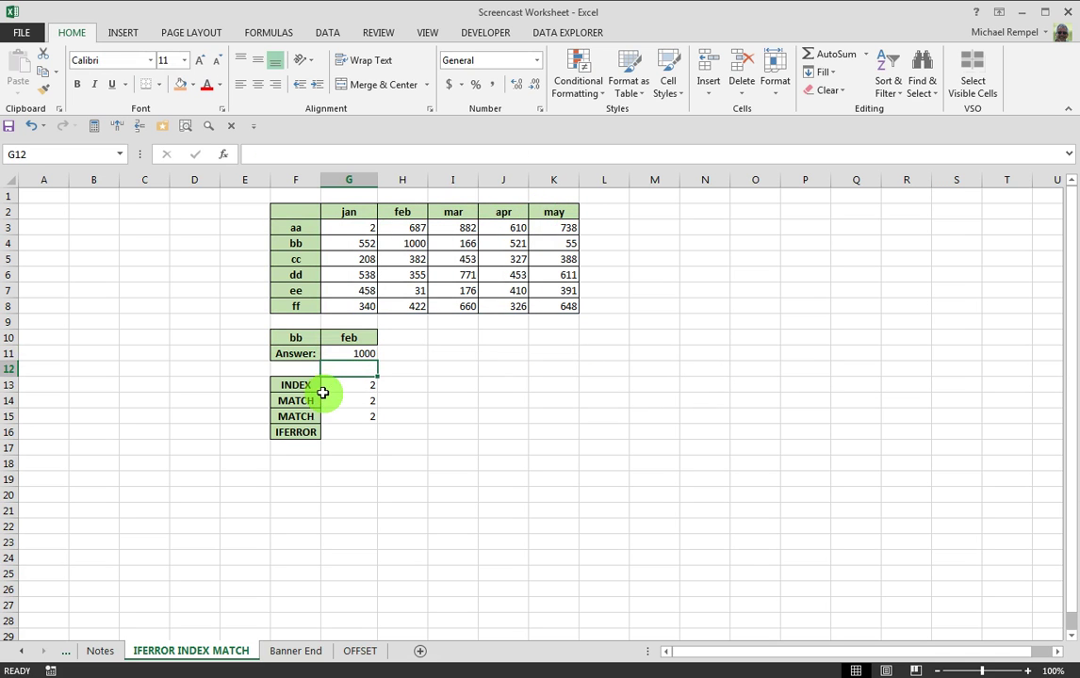
Test the lookup with month mar, row label ff, then month dec, which gives #N/A
{"action": "left_click", "coordinate": [352, 337]}
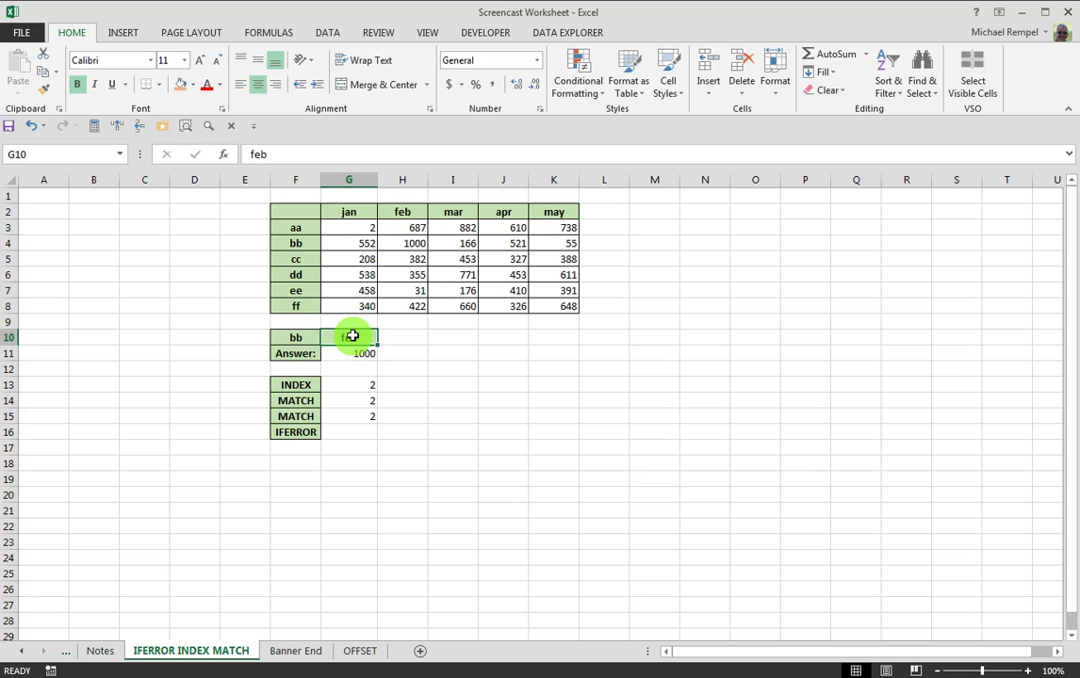
{"action": "type", "text": "mar"}
{"action": "key", "text": "Return"}
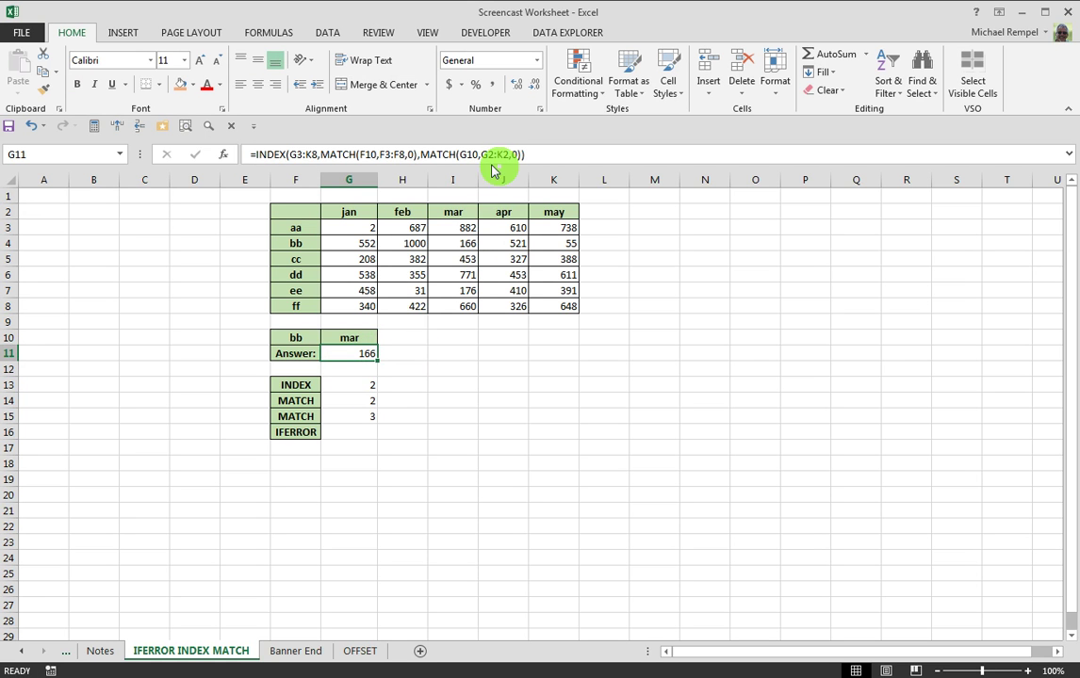
{"action": "left_click", "coordinate": [290, 335]}
{"action": "type", "text": "ff"}
{"action": "key", "text": "Return"}
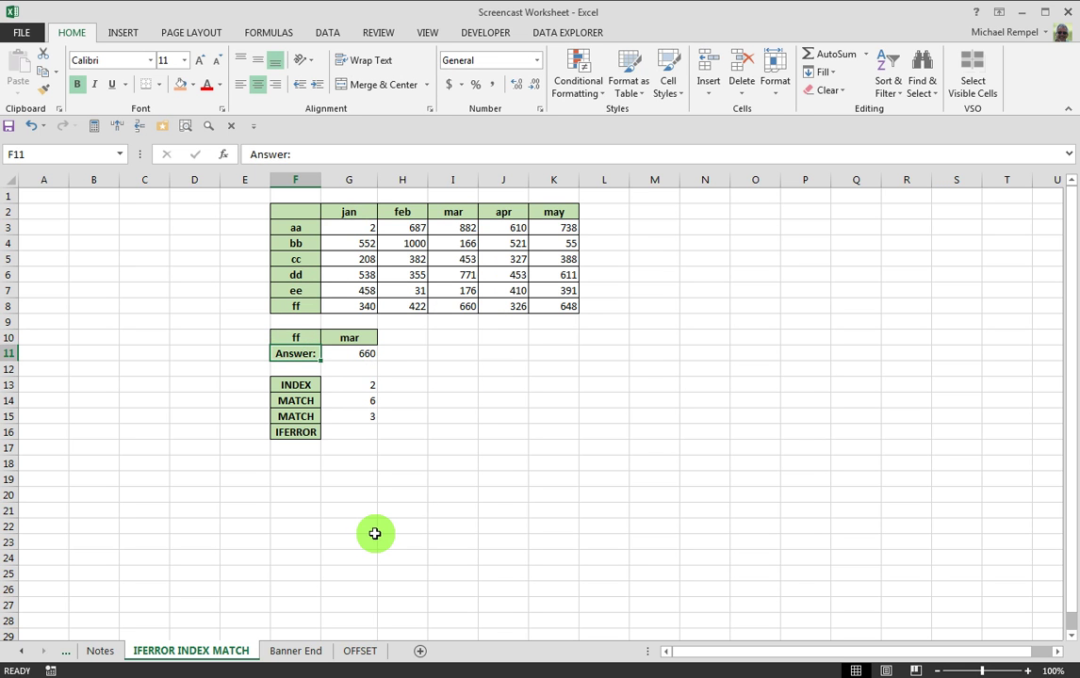
{"action": "left_click", "coordinate": [350, 337]}
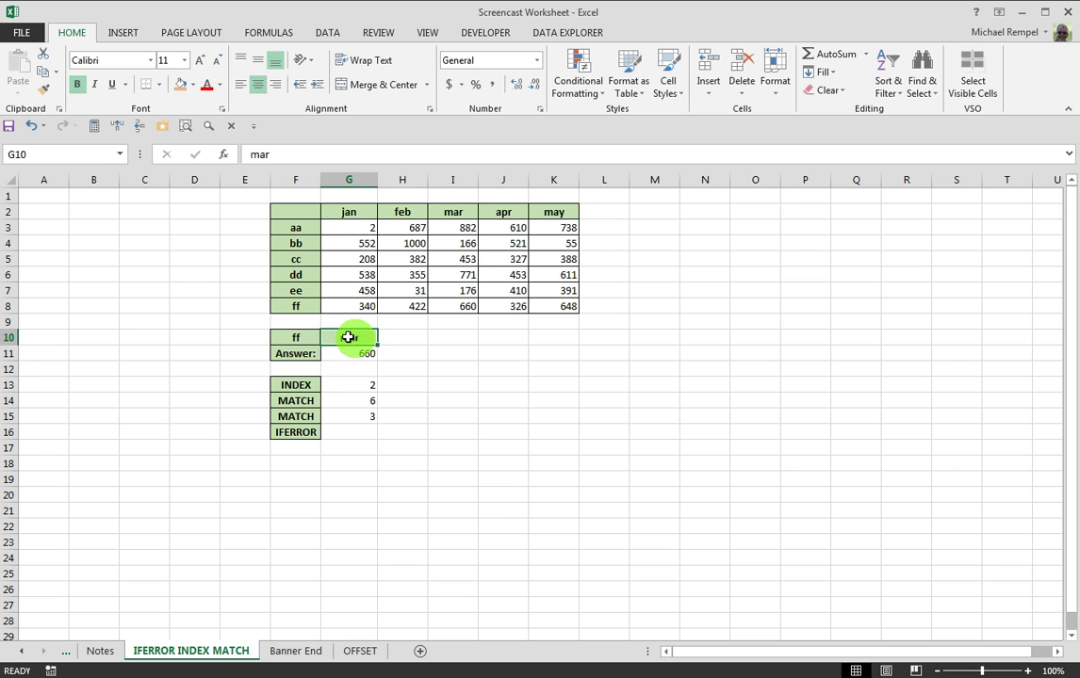
{"action": "type", "text": "dec"}
{"action": "key", "text": "Return"}
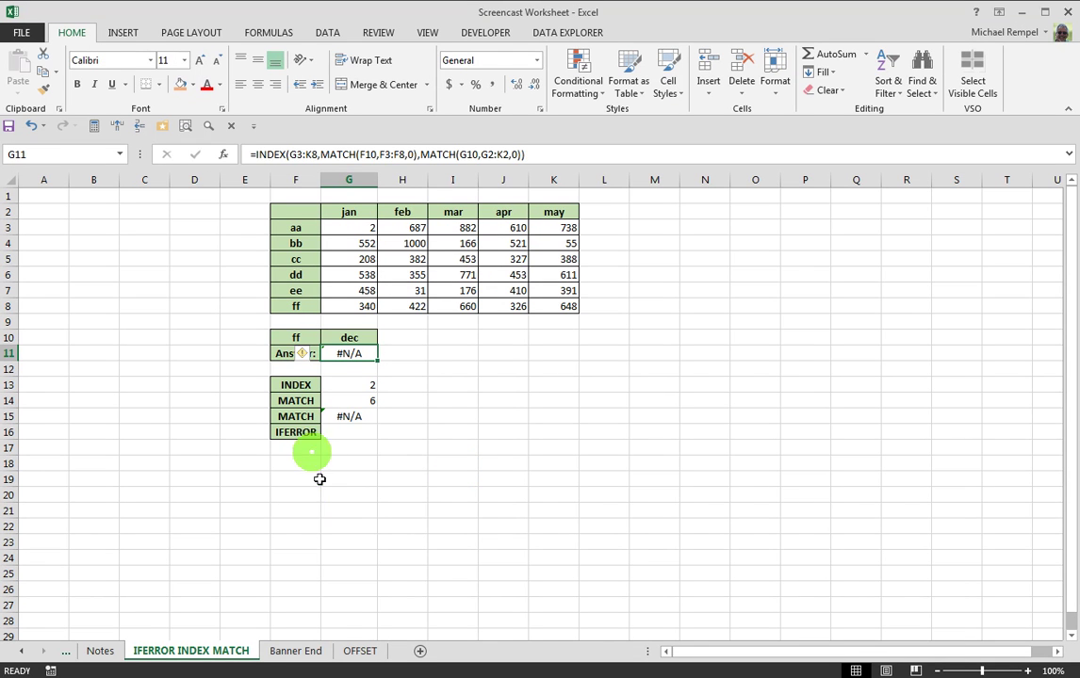
Begin an =IF entry in G16, then cancel it
{"action": "left_click", "coordinate": [354, 433]}
{"action": "type", "text": "=if"}
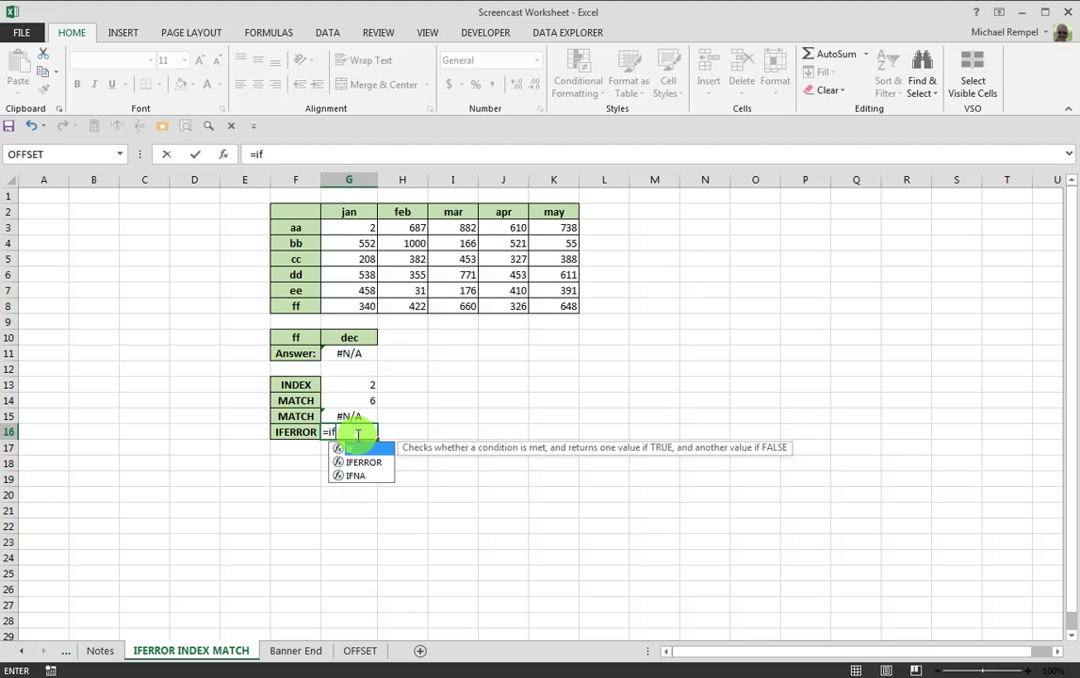
{"action": "key", "text": "Escape"}
{"action": "key", "text": "Escape"}
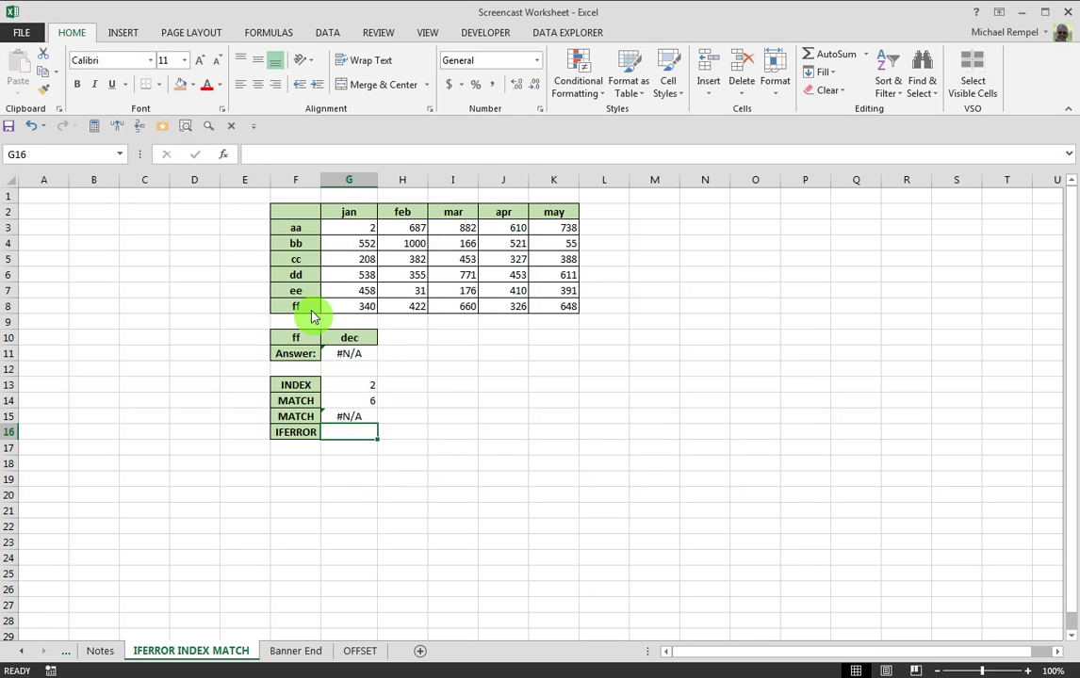
Wrap the G11 lookup in IFERROR with "" as the fallback, blanking the #N/A
{"action": "left_click", "coordinate": [345, 354]}
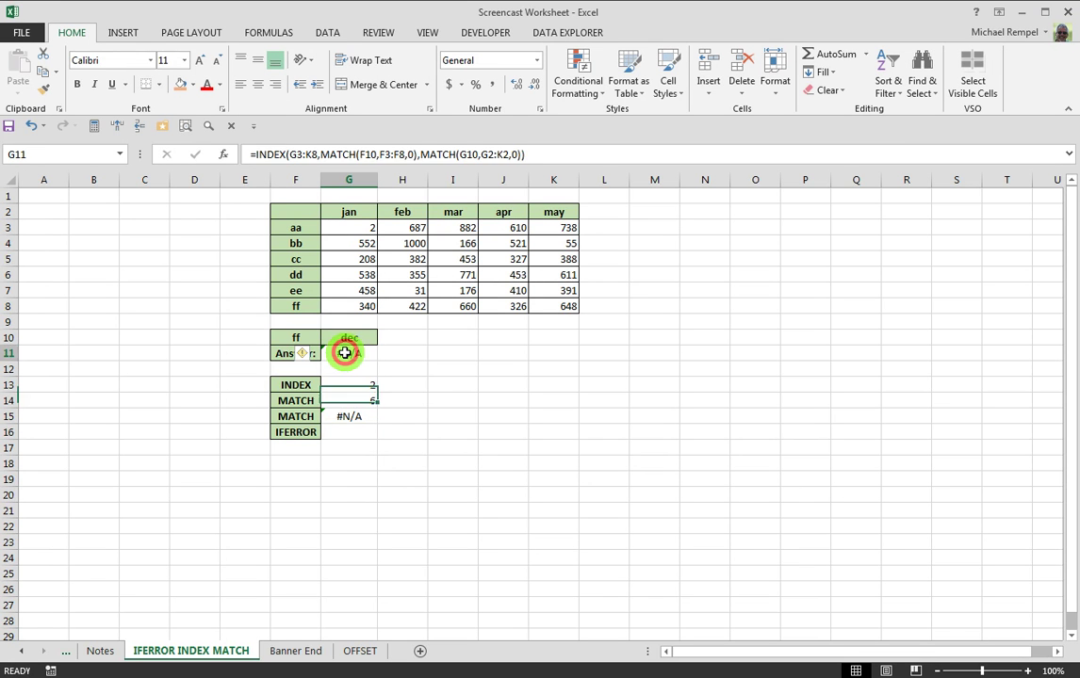
{"action": "left_click", "coordinate": [256, 152]}
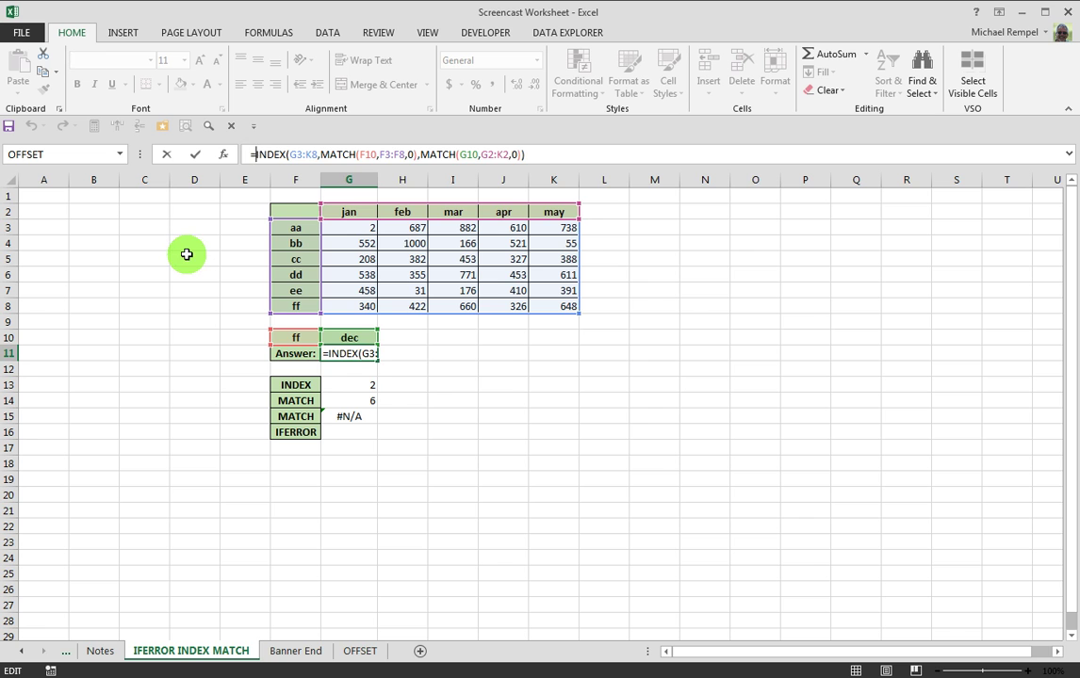
{"action": "type", "text": "in"}
{"action": "key", "text": "BackSpace"}
{"action": "type", "text": "fer"}
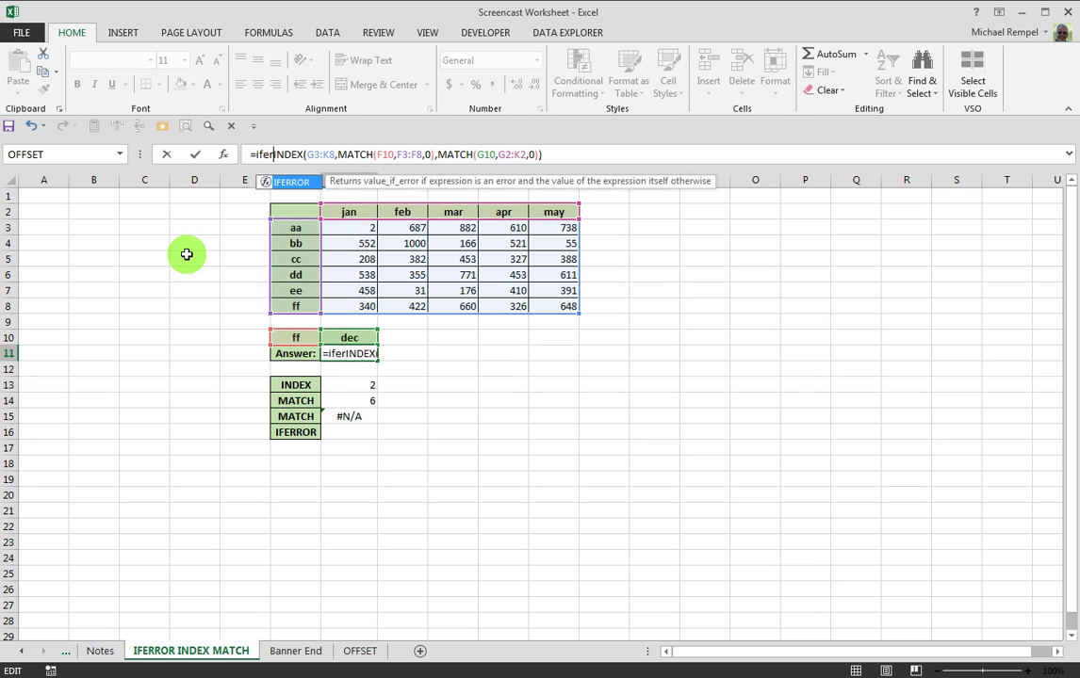
{"action": "key", "text": "Tab"}
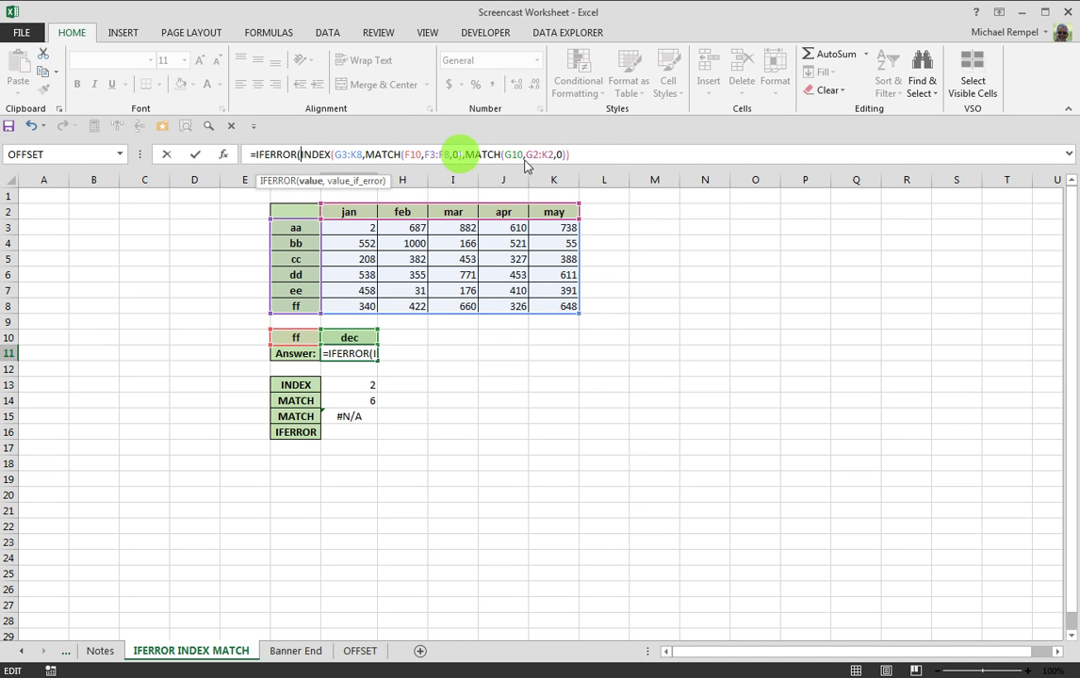
{"action": "left_click", "coordinate": [583, 153]}
{"action": "type", "text": "),"}
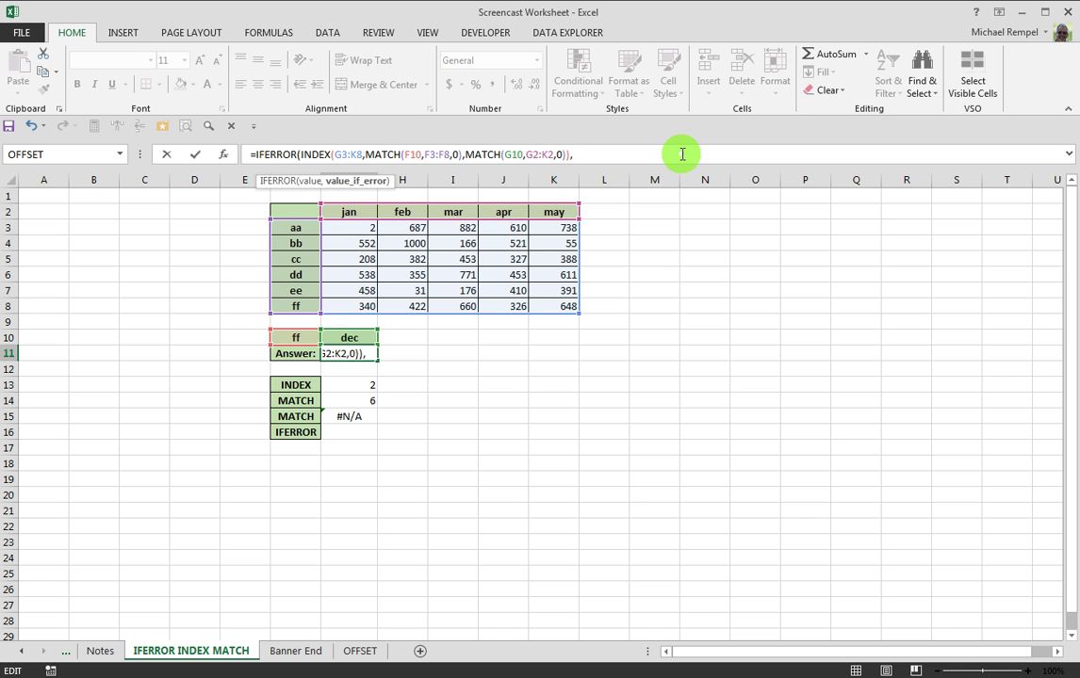
{"action": "type", "text": "\"\")"}
{"action": "key", "text": "Return"}
Change the month in G10 to may so the Answer shows 648
{"action": "key", "text": "Up"}
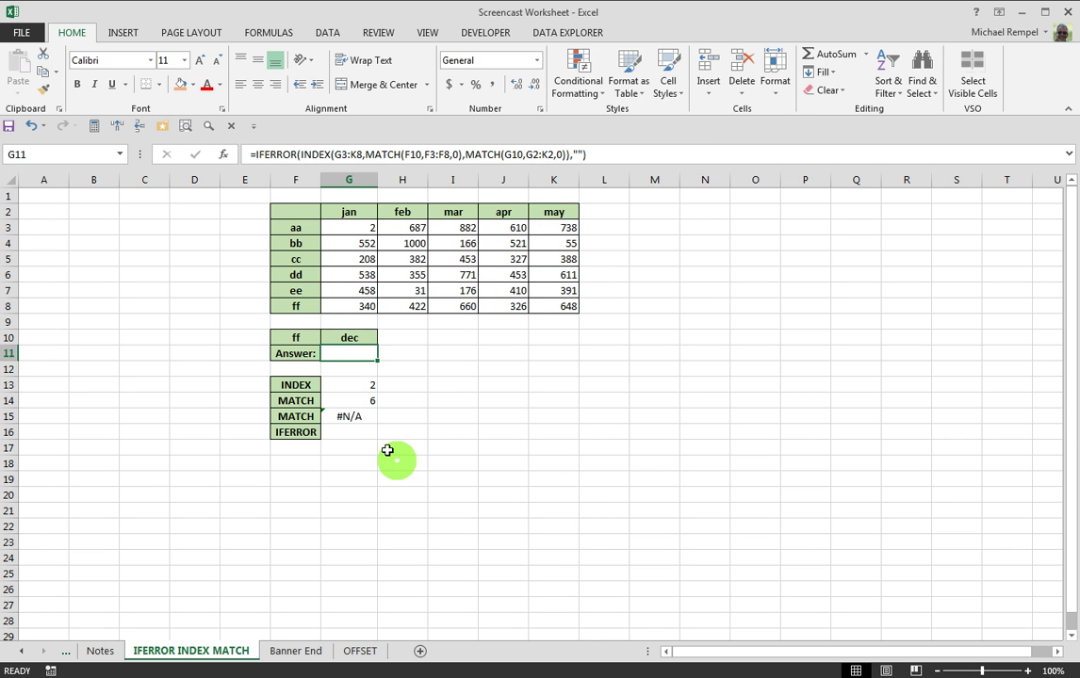
{"action": "left_click", "coordinate": [344, 337]}
{"action": "type", "text": "may"}
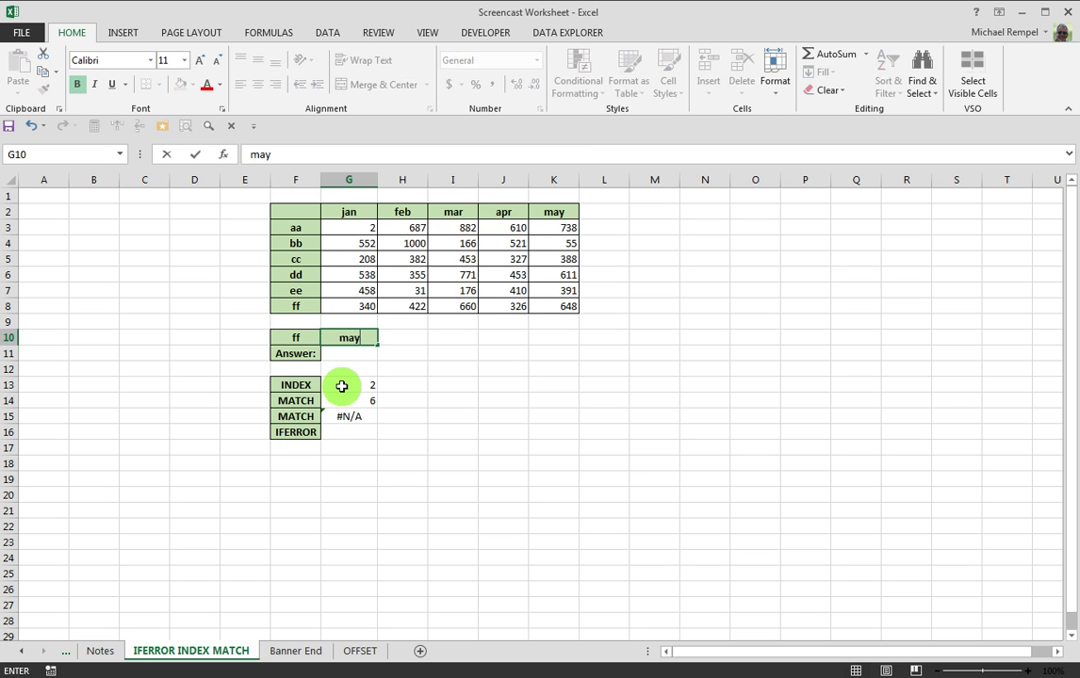
{"action": "key", "text": "Return"}
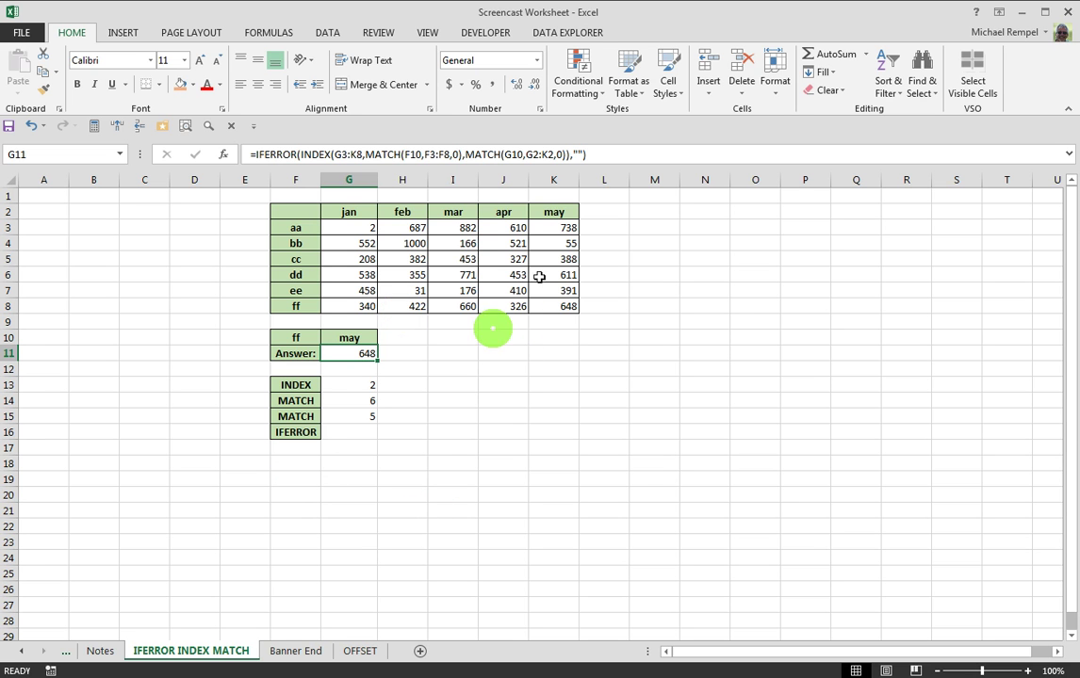
Set the G11 IFERROR fallback to "Try Again!" and enter gg in F10 to trigger it
{"action": "left_click", "coordinate": [577, 155]}
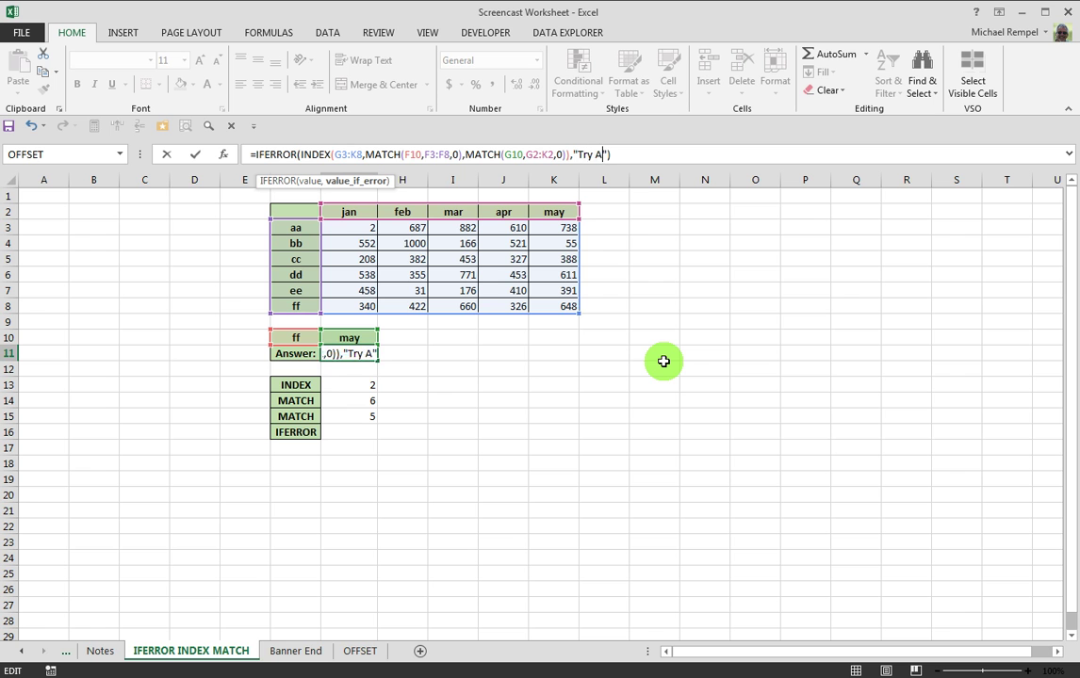
{"action": "key", "text": "Return"}
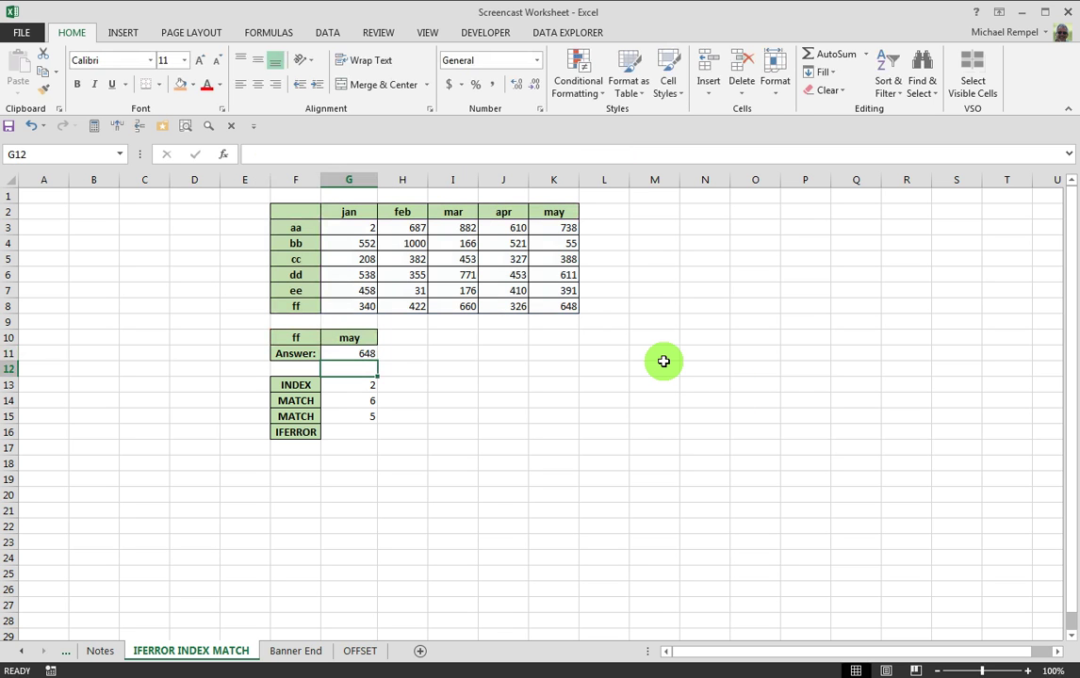
{"action": "left_click", "coordinate": [300, 338]}
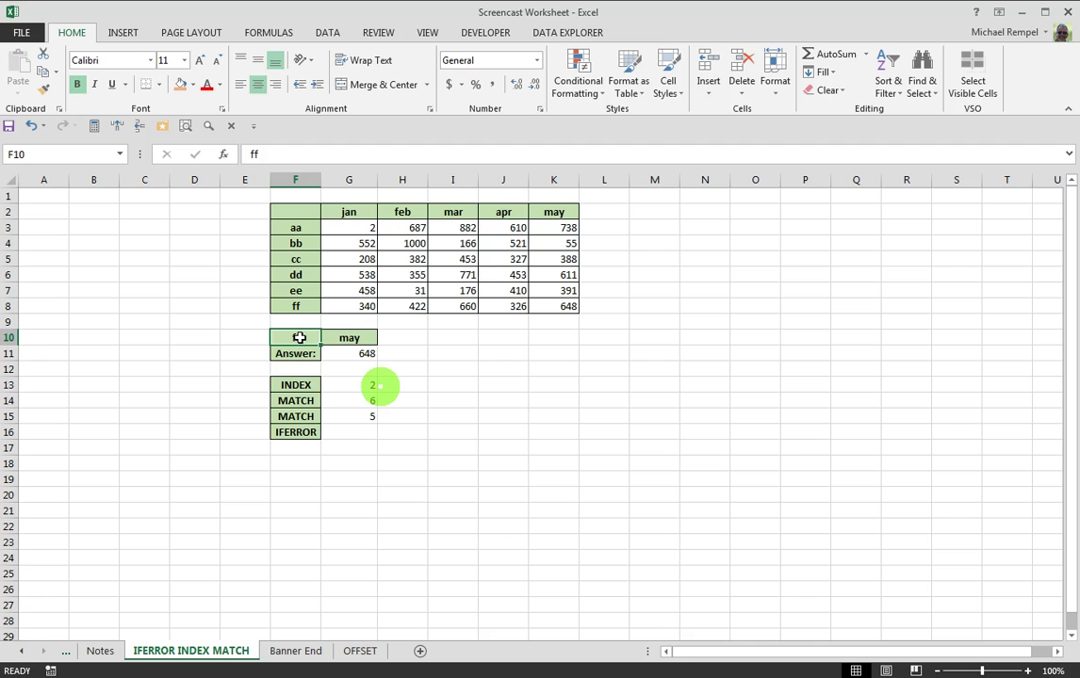
{"action": "type", "text": "gg"}
{"action": "key", "text": "Return"}
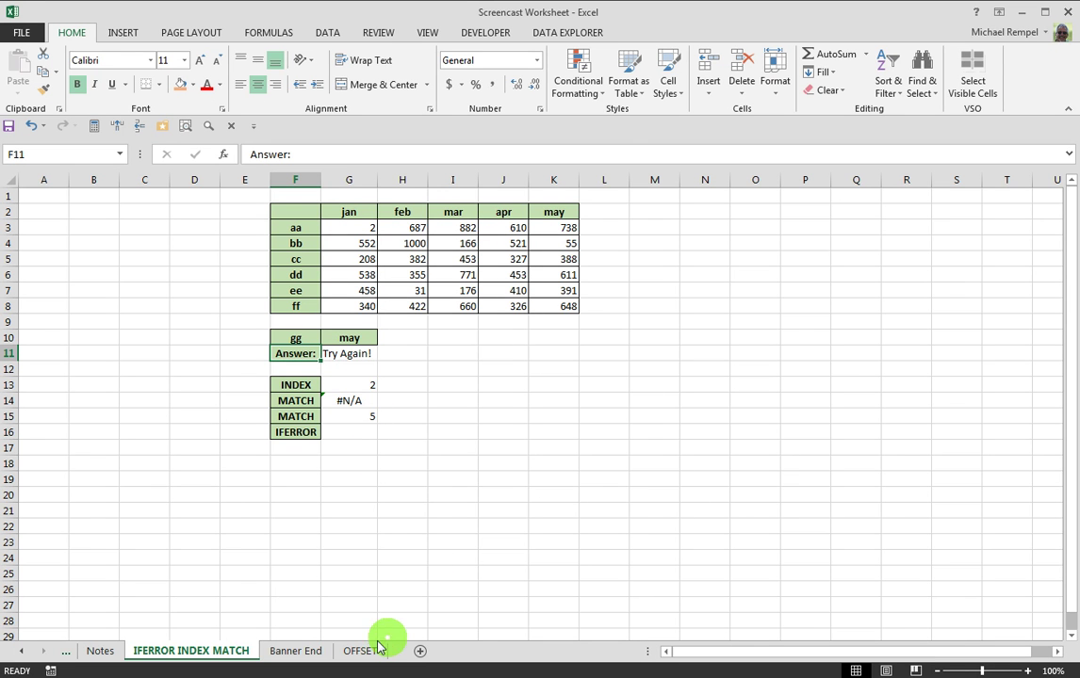
{"action": "left_click", "coordinate": [356, 353]}
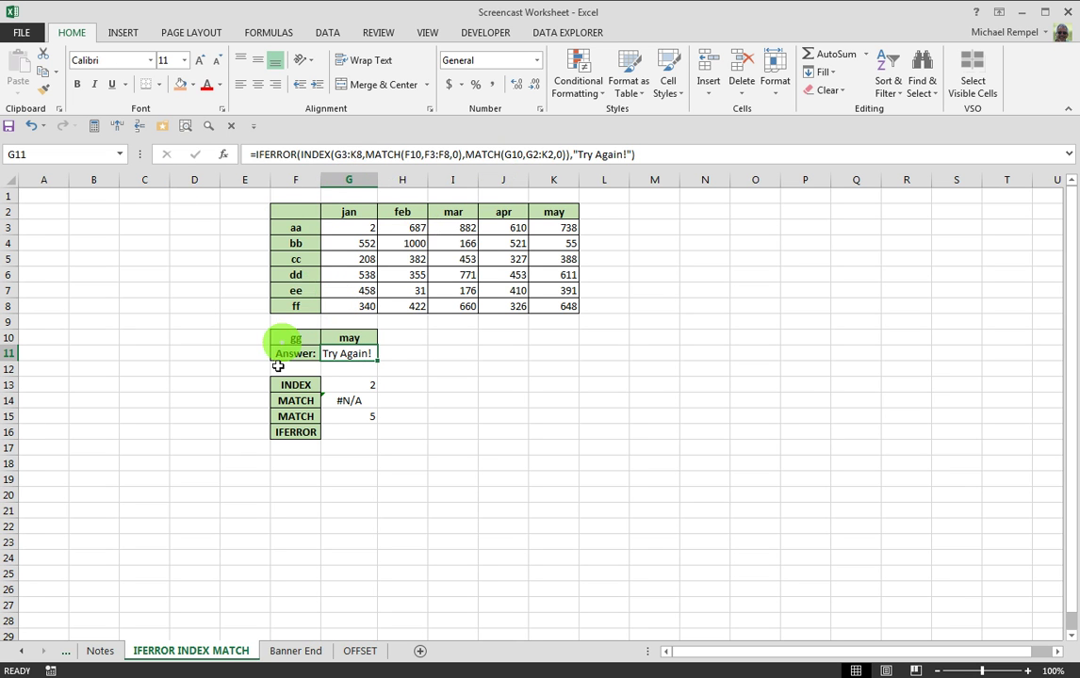
Go to the Banner End sheet showing the Excel Bytes banner
{"action": "left_click", "coordinate": [292, 651]}
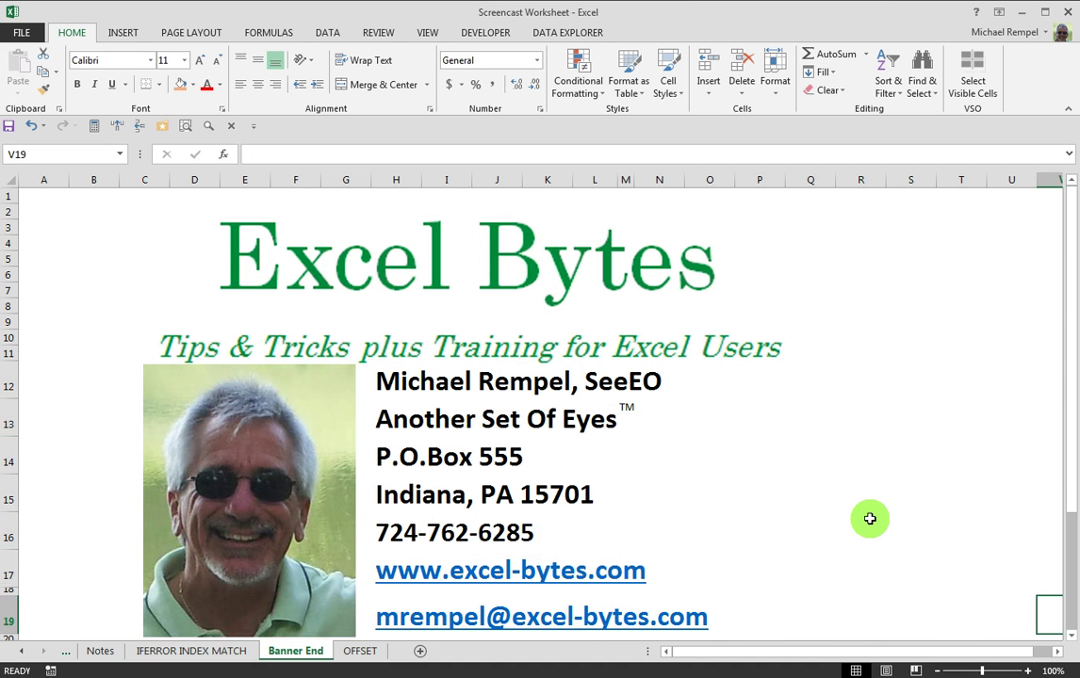